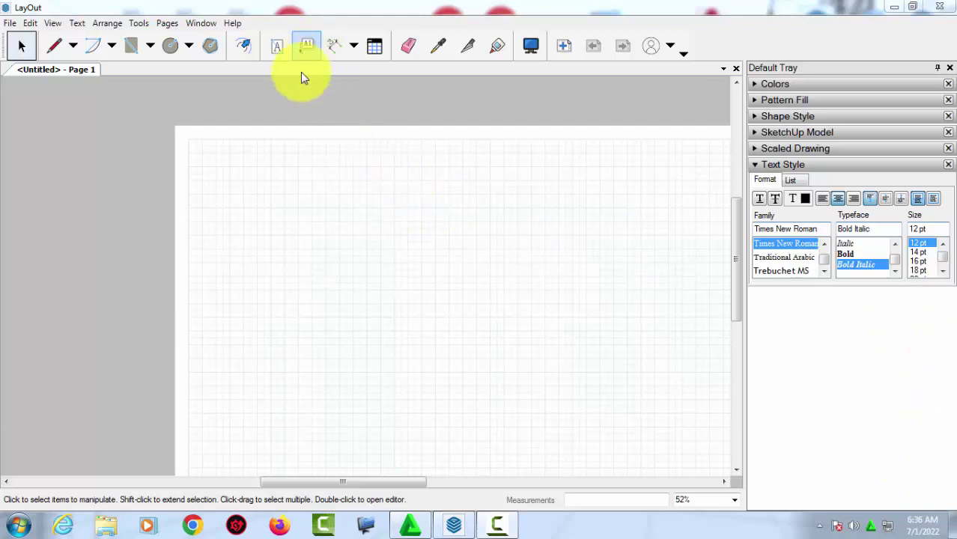
Step: Draw an upright 15 × 20 mm rectangle in the upper-left area of Page 1 using typed dimensions
mouse_move(335, 157)
middle_down()
mouse_move(283, 196)
mouse_move(288, 185)
middle_up()
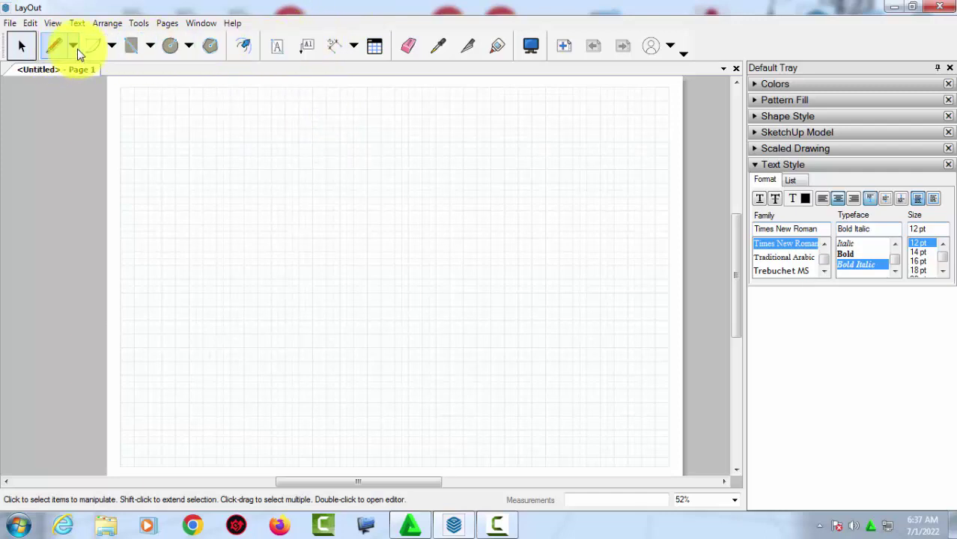
click(135, 52)
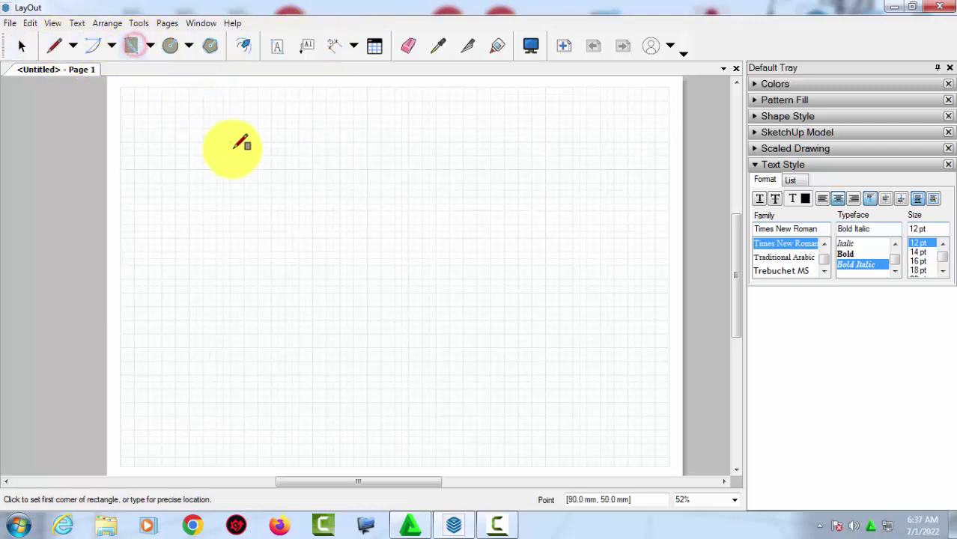
scroll(283, 193, up, 1)
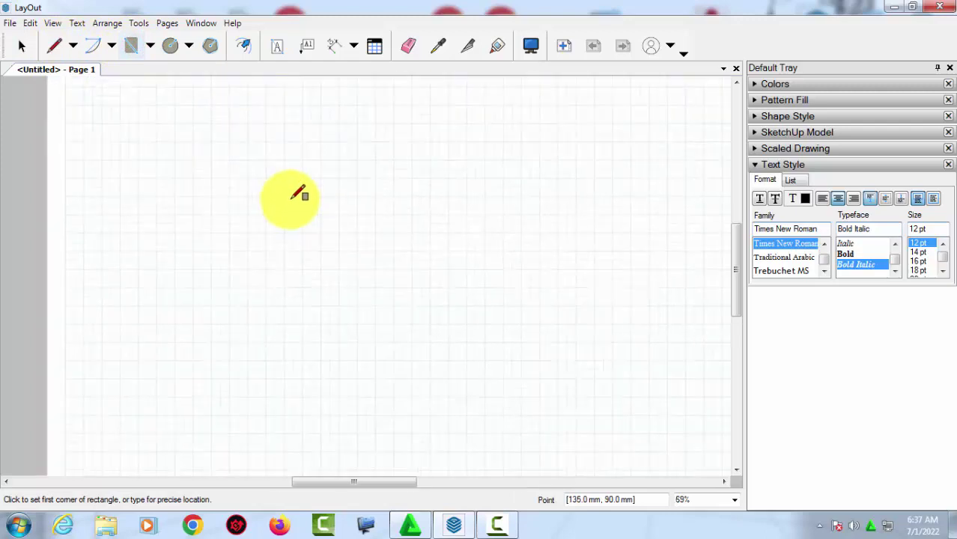
click(292, 196)
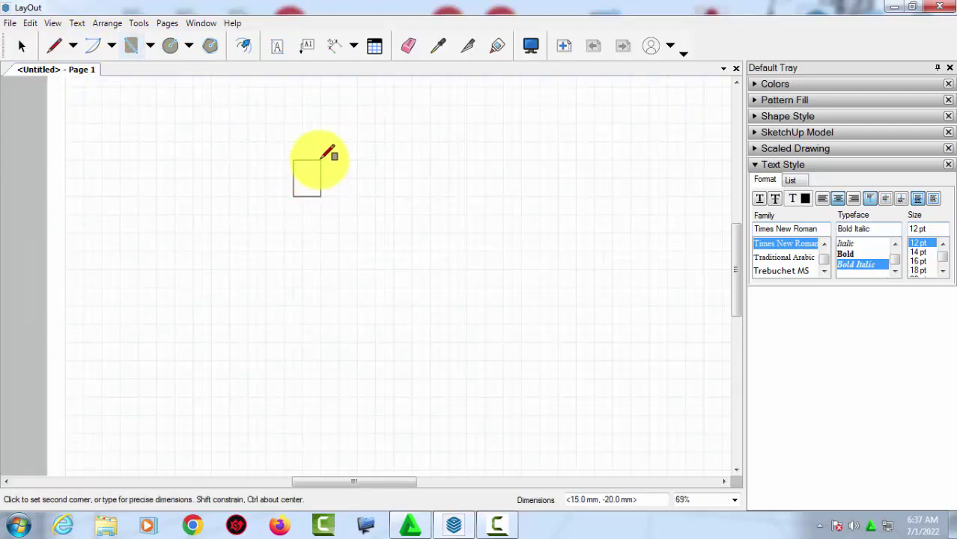
text(15,20)
key(Return)
scroll(329, 243, down, 1)
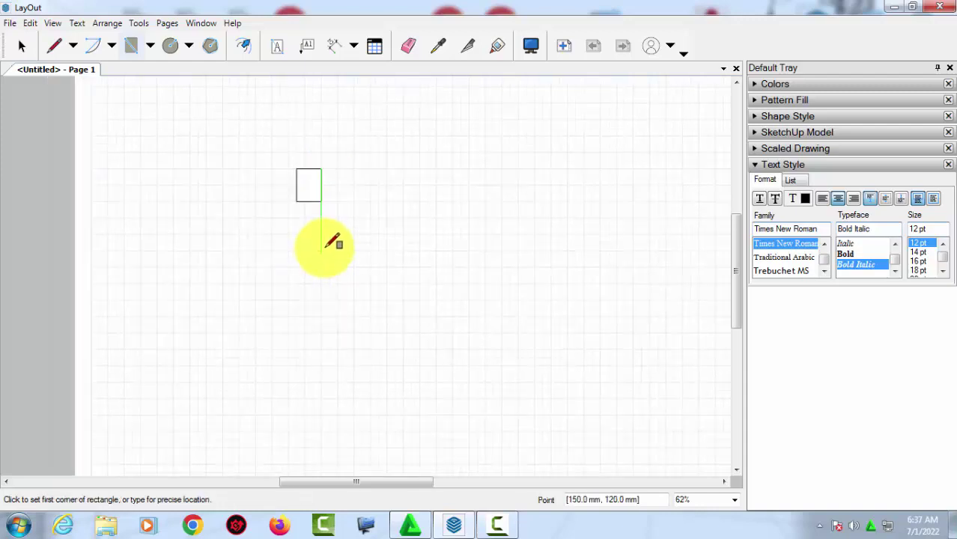
scroll(304, 250, down, 1)
scroll(304, 248, up, 1)
Step: Draw a horizontal line of typed length just below the rectangle
click(21, 45)
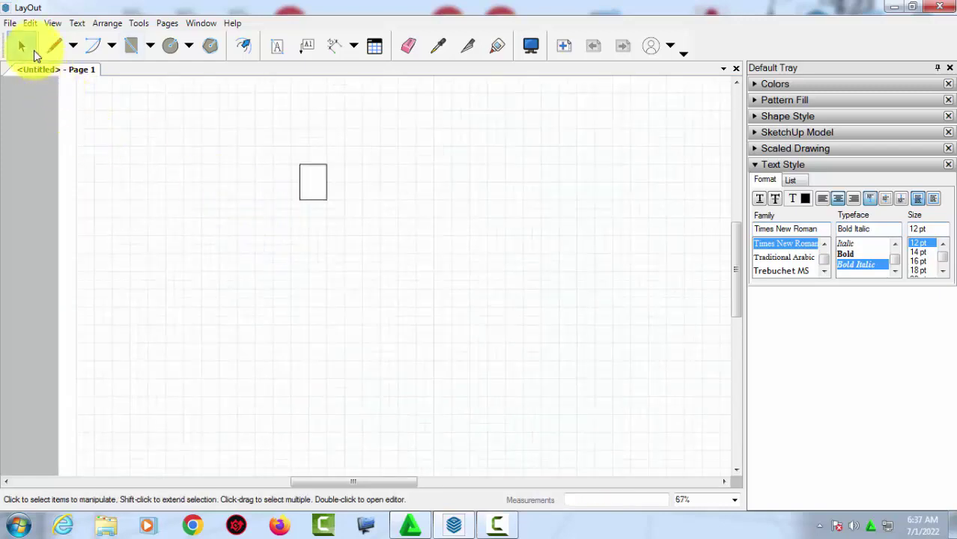
click(54, 50)
scroll(269, 207, up, 2)
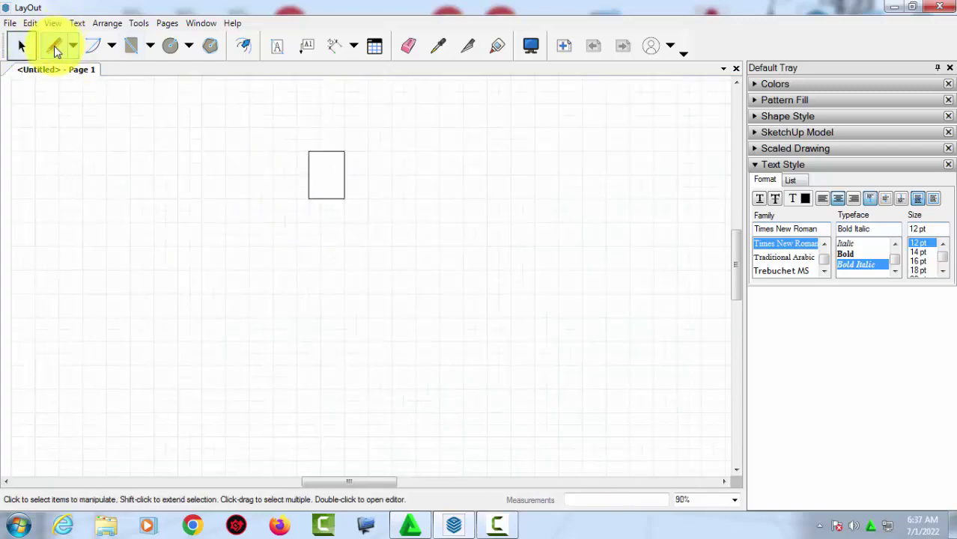
scroll(345, 233, up, 2)
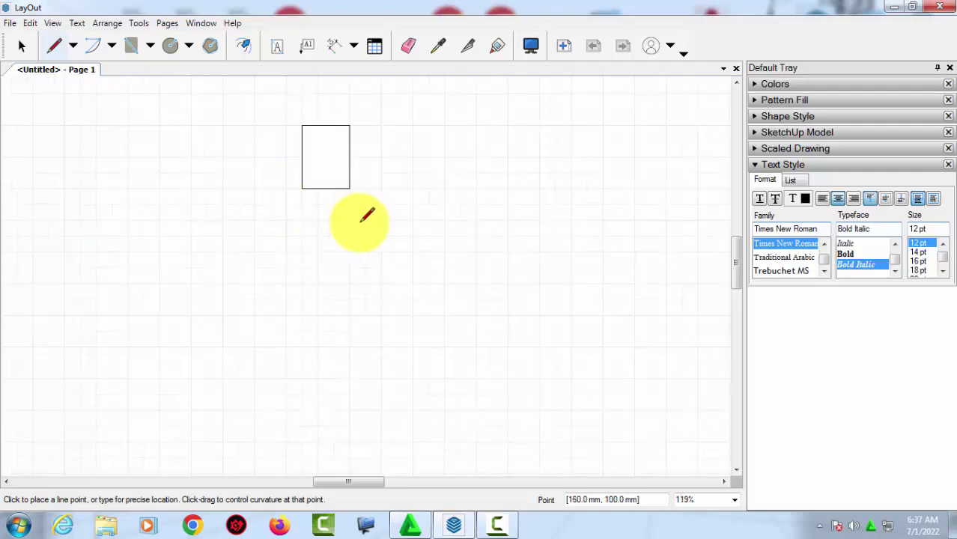
click(331, 223)
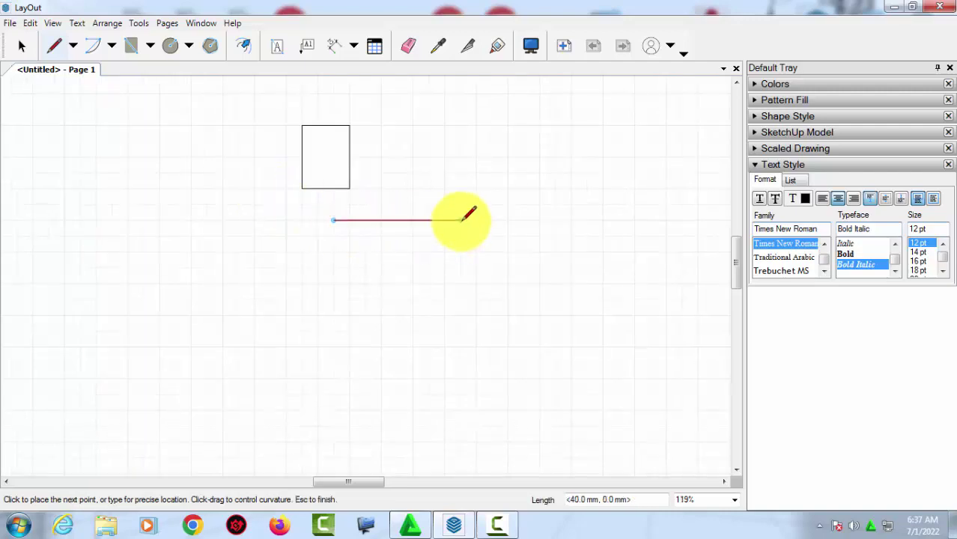
text(30)
key(Return)
key(space)
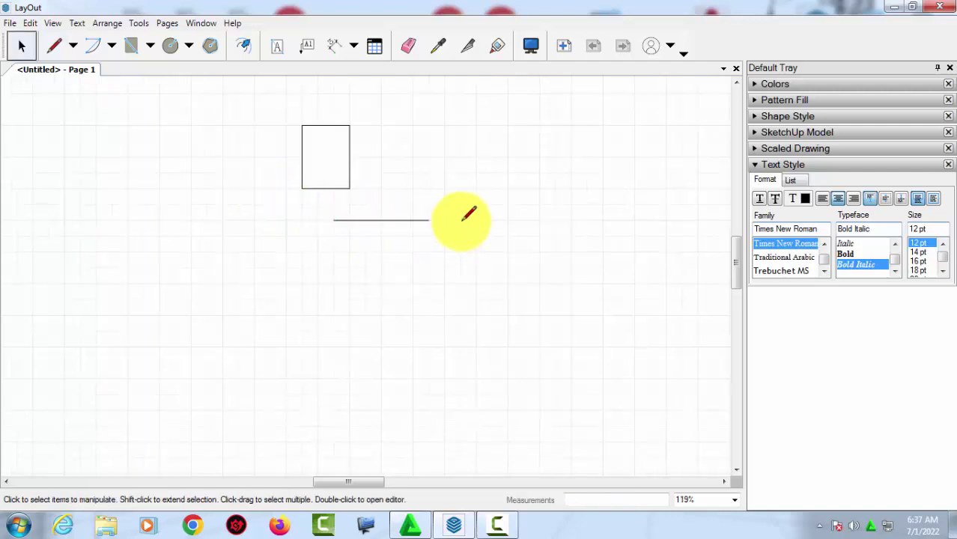
Step: Move the horizontal line up onto the rectangle's bottom edge, overhanging both sides
scroll(405, 247, up, 1)
click(411, 219)
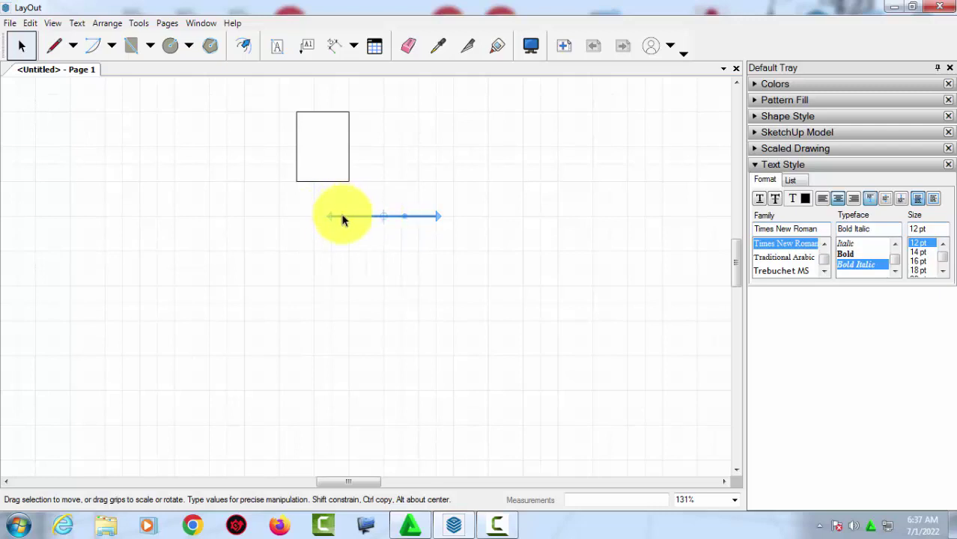
click(374, 254)
scroll(373, 254, down, 1)
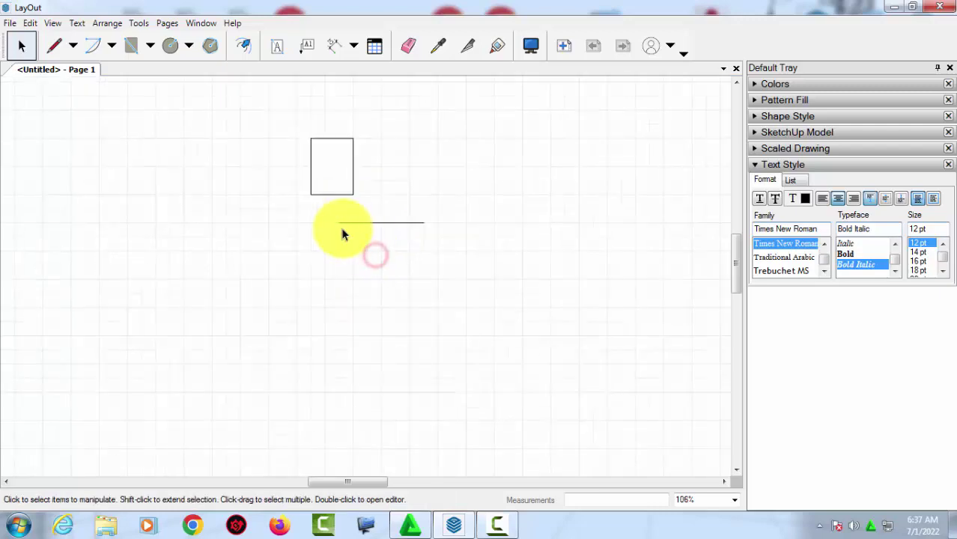
drag(332, 208, 436, 238)
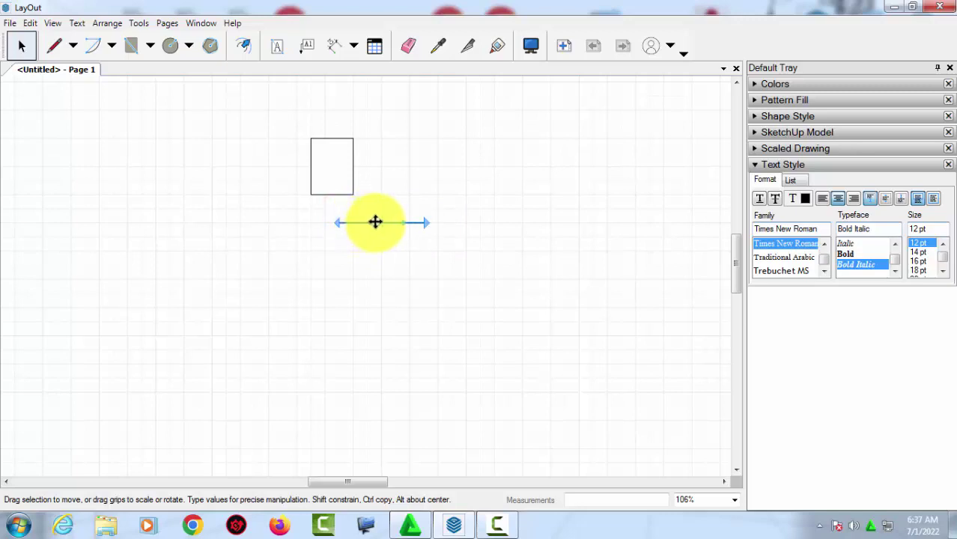
drag(368, 221, 329, 195)
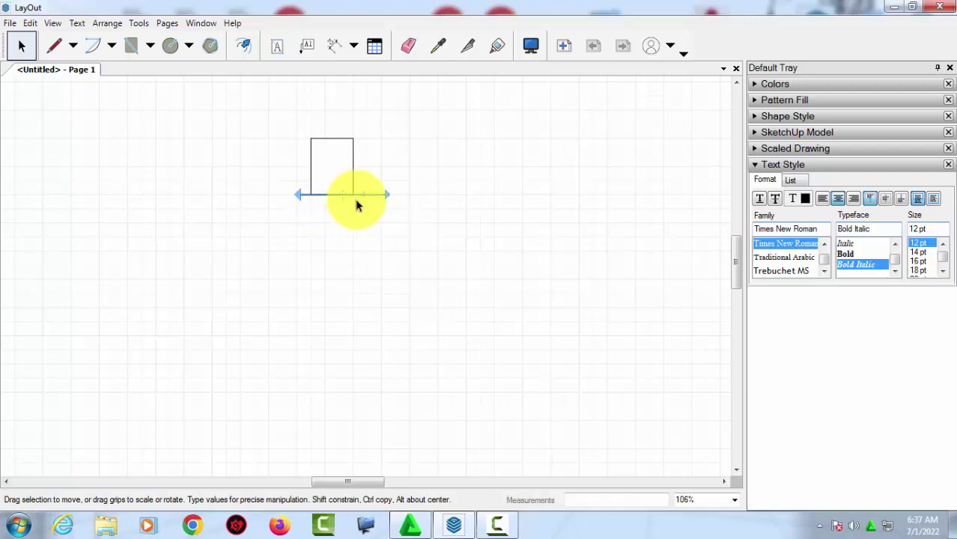
scroll(356, 195, up, 2)
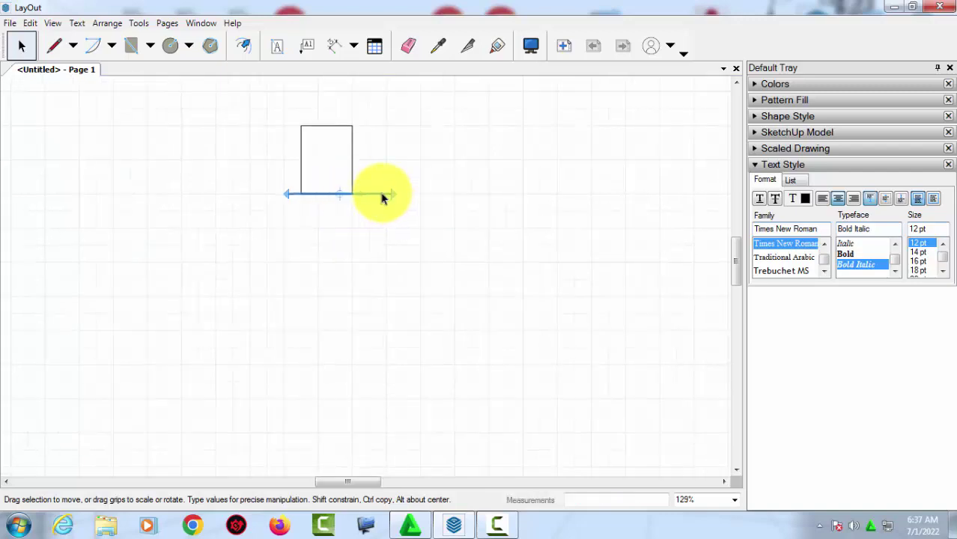
drag(378, 193, 361, 193)
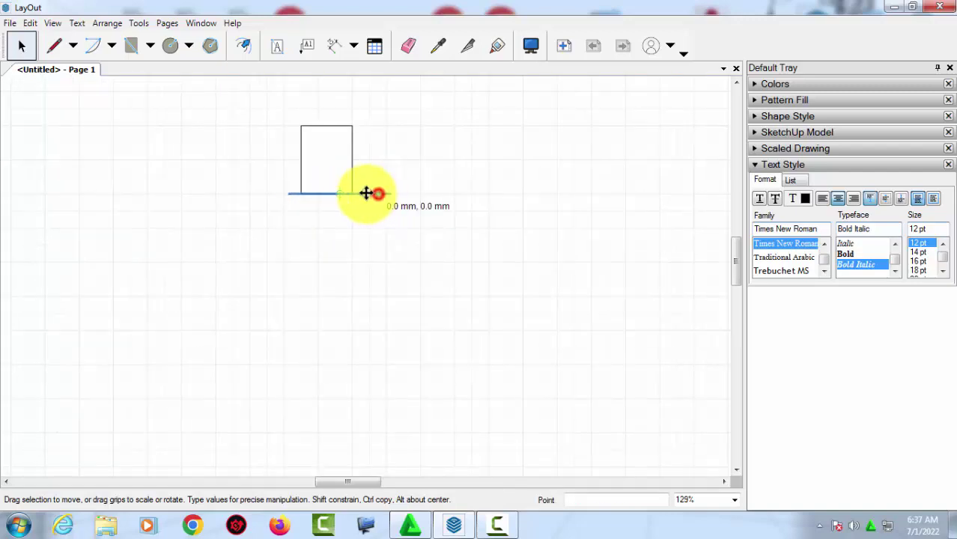
click(371, 234)
scroll(367, 217, down, 3)
Step: Draw a 60 mm vertical line down from the rectangle's bottom midpoint
key(l)
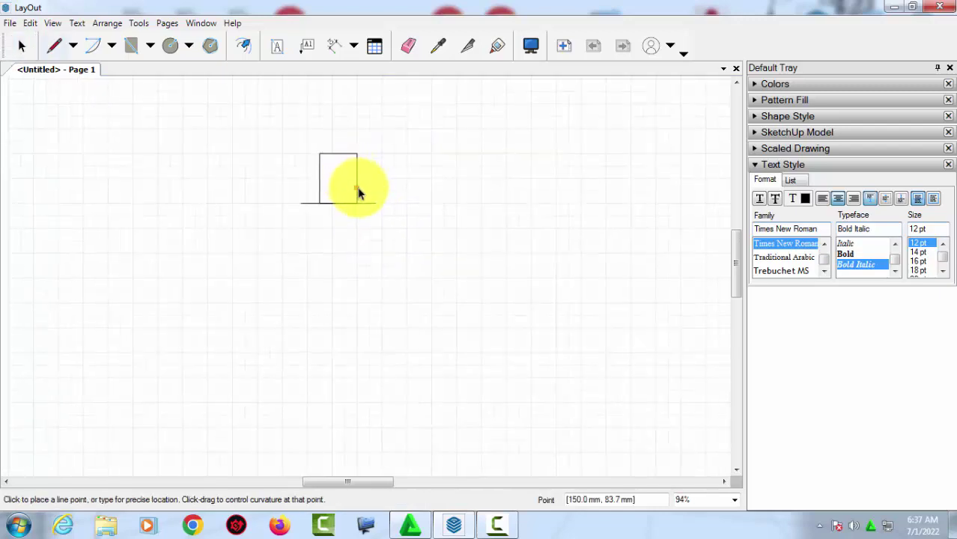
scroll(292, 289, up, 1)
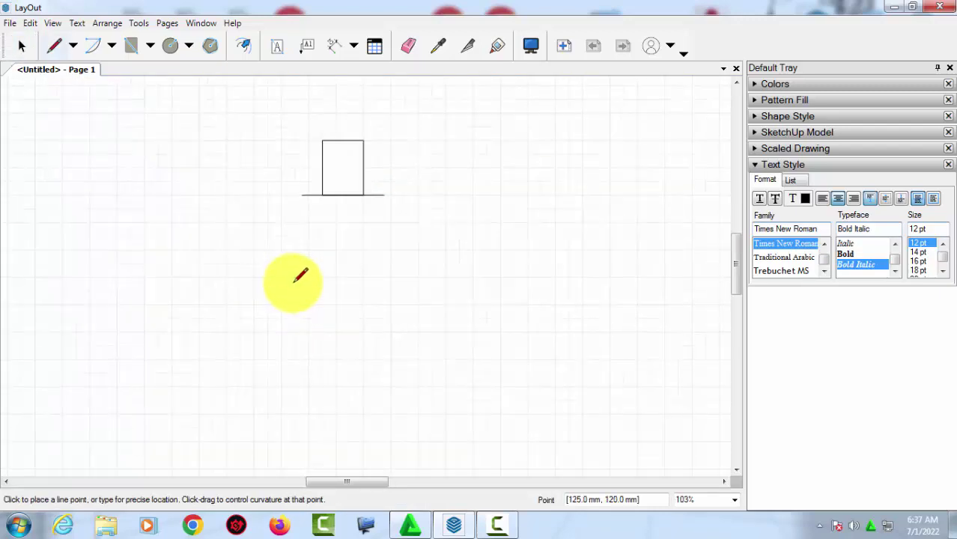
click(343, 195)
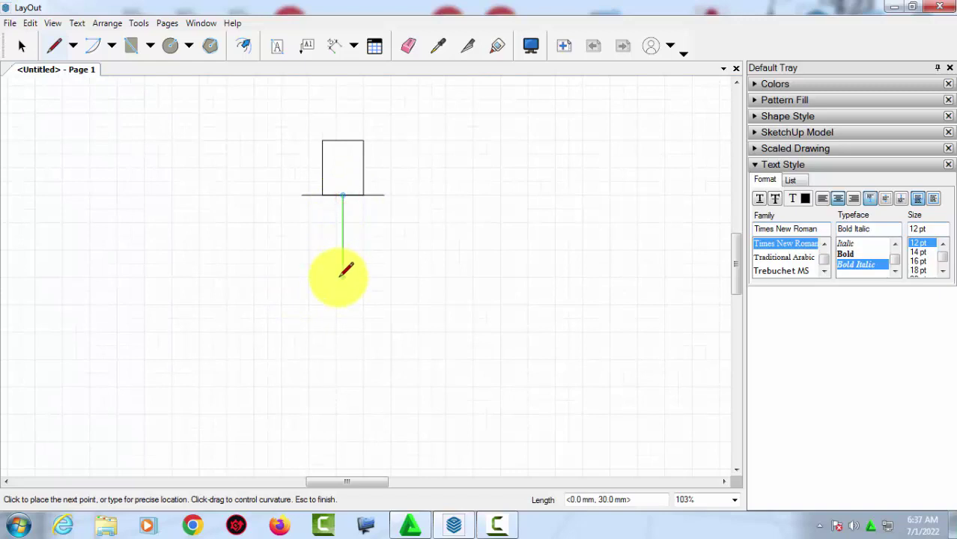
text(60)
key(Return)
key(space)
scroll(337, 301, down, 1)
scroll(352, 312, up, 2)
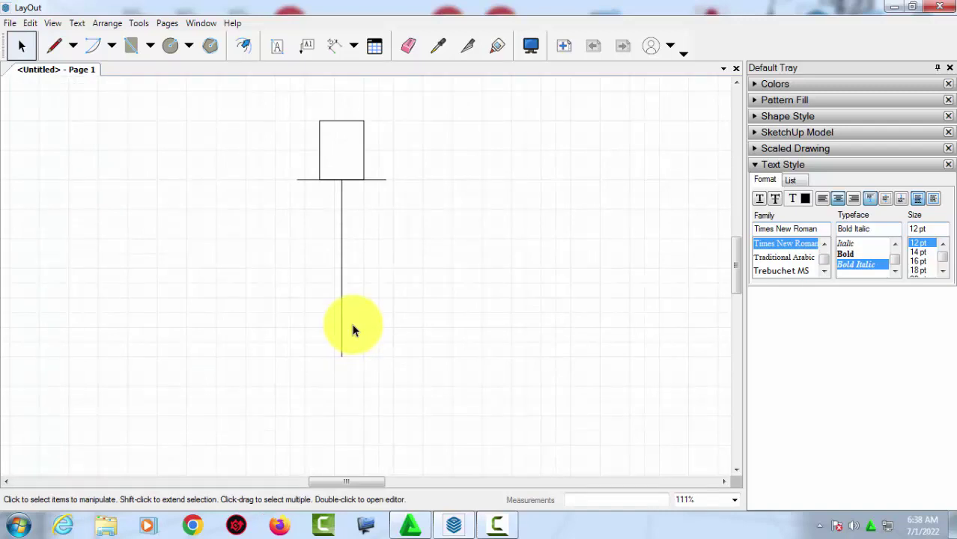
Step: Draw a 65 mm horizontal line and move it under the vertical line's lower end
click(51, 46)
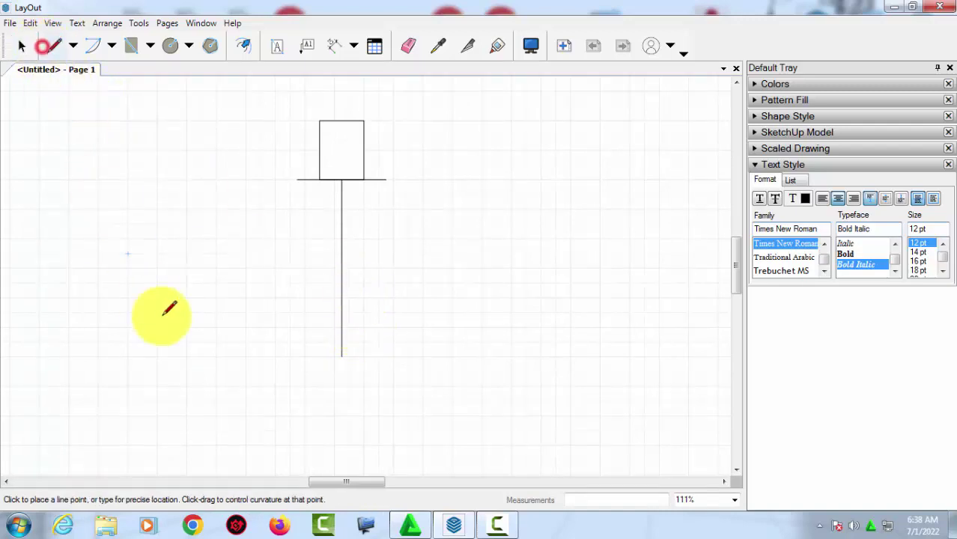
scroll(273, 343, up, 1)
click(405, 341)
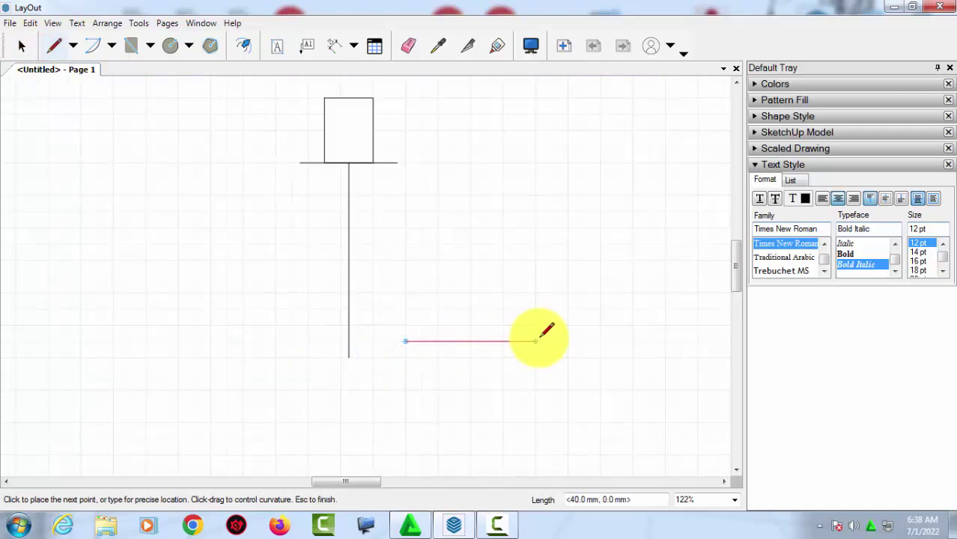
text(65)
key(Return)
key(space)
click(524, 342)
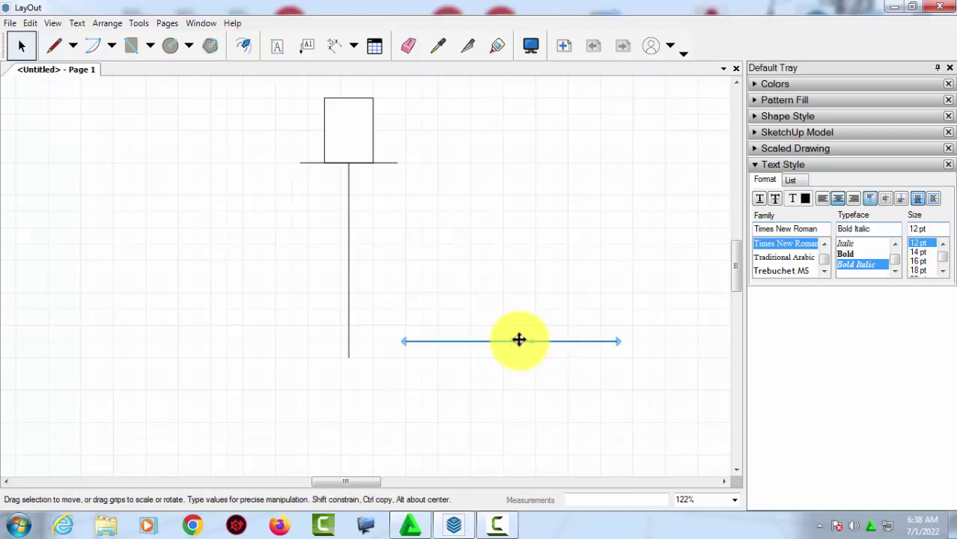
drag(519, 340, 359, 358)
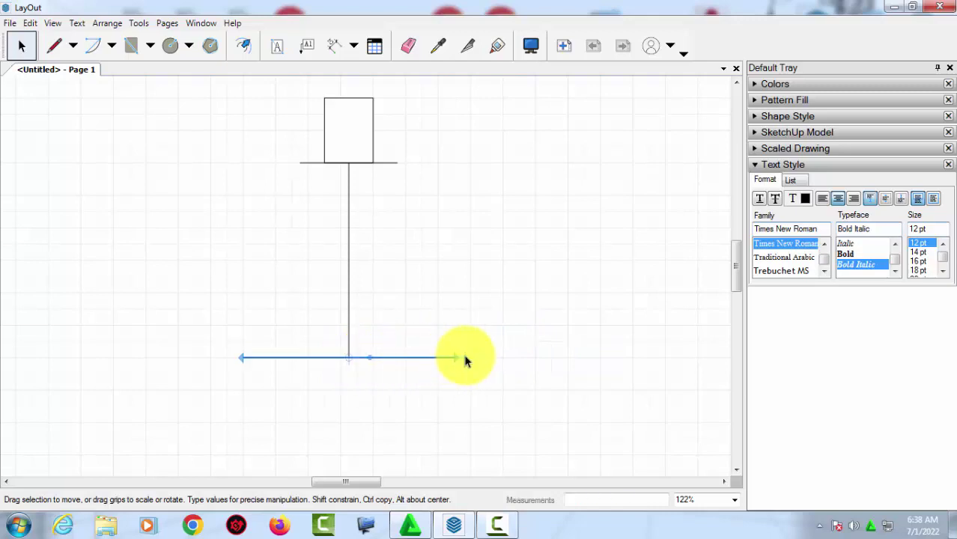
click(540, 337)
scroll(539, 348, down, 1)
Step: Draw the trapezoid's right slanted side from the upper line's end to the base line's end
key(l)
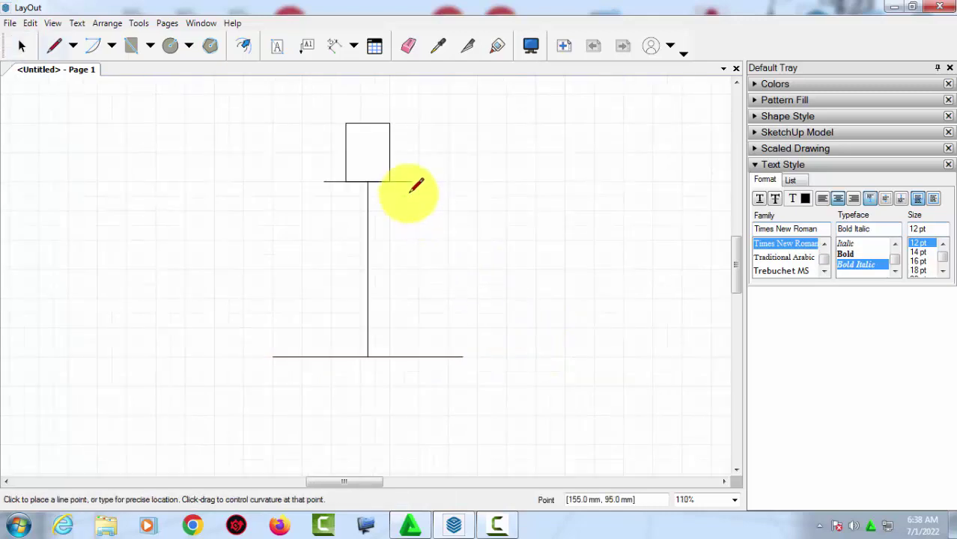
click(412, 181)
click(463, 357)
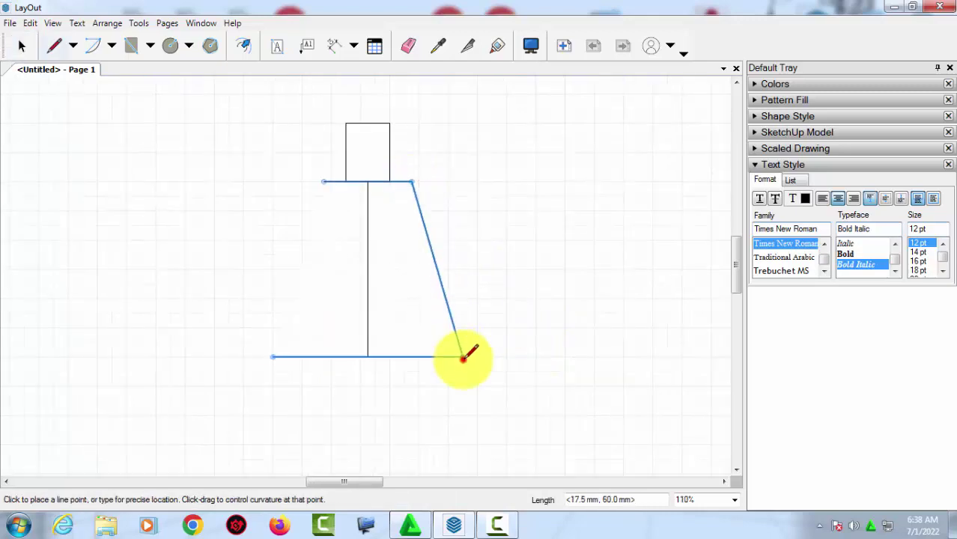
key(space)
key(l)
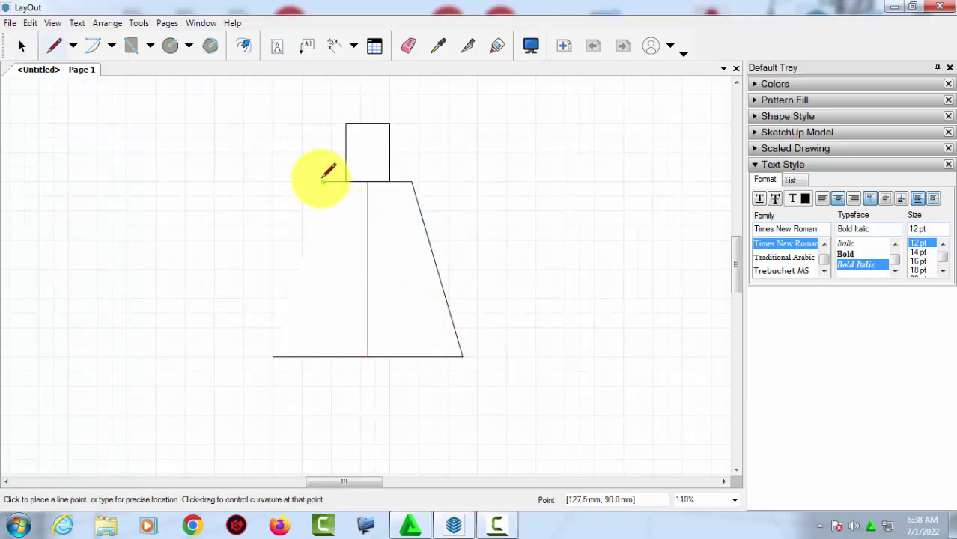
Step: Draw the left slanted side and a shallow footing rectangle below the trapezoid's base
click(323, 181)
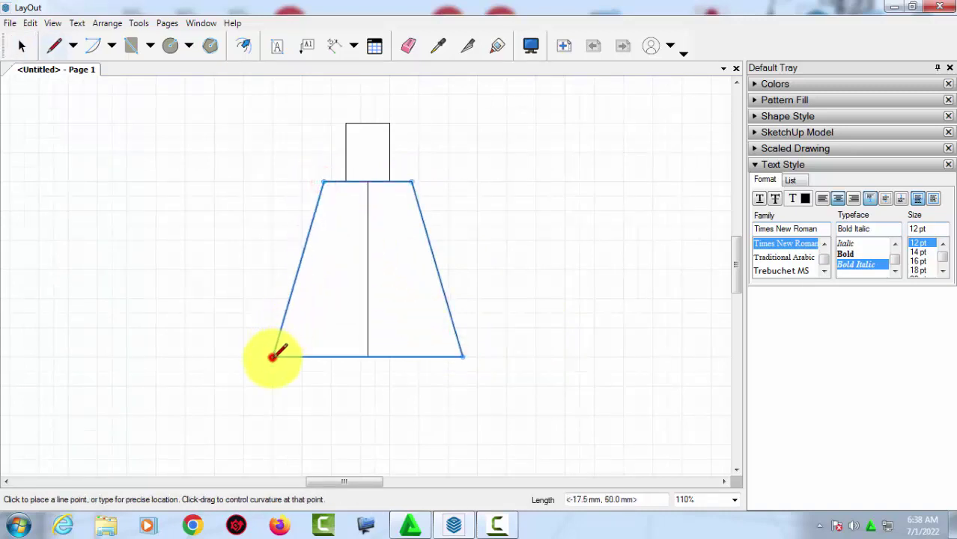
click(272, 356)
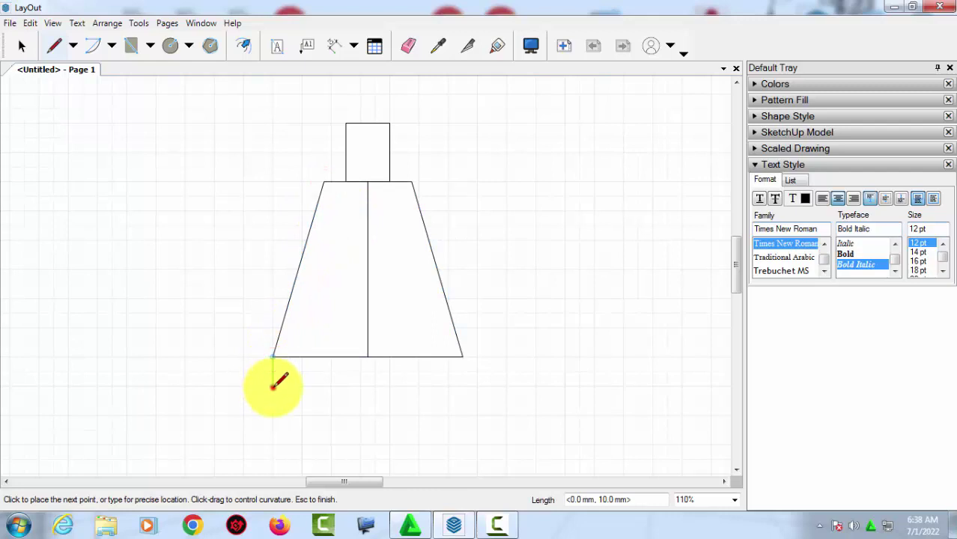
click(272, 386)
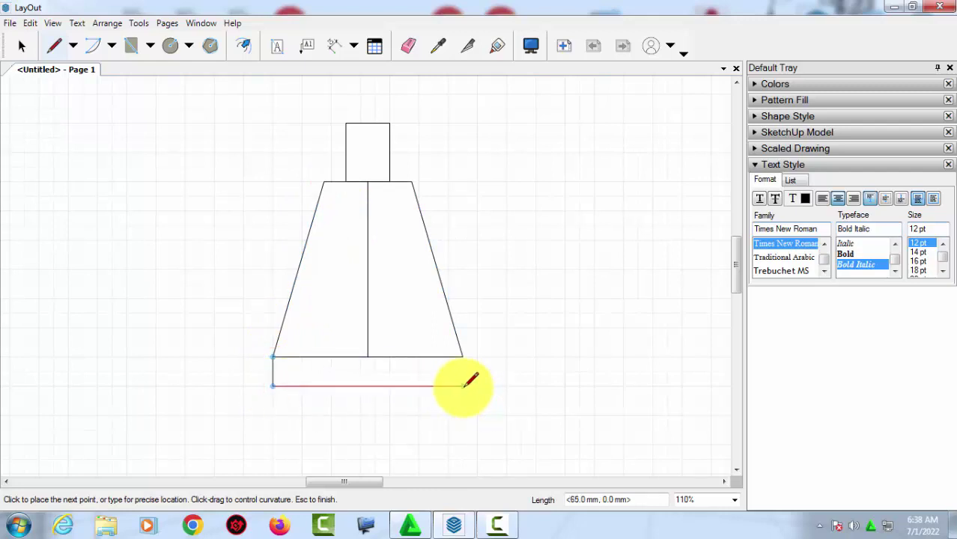
click(463, 386)
click(463, 356)
key(space)
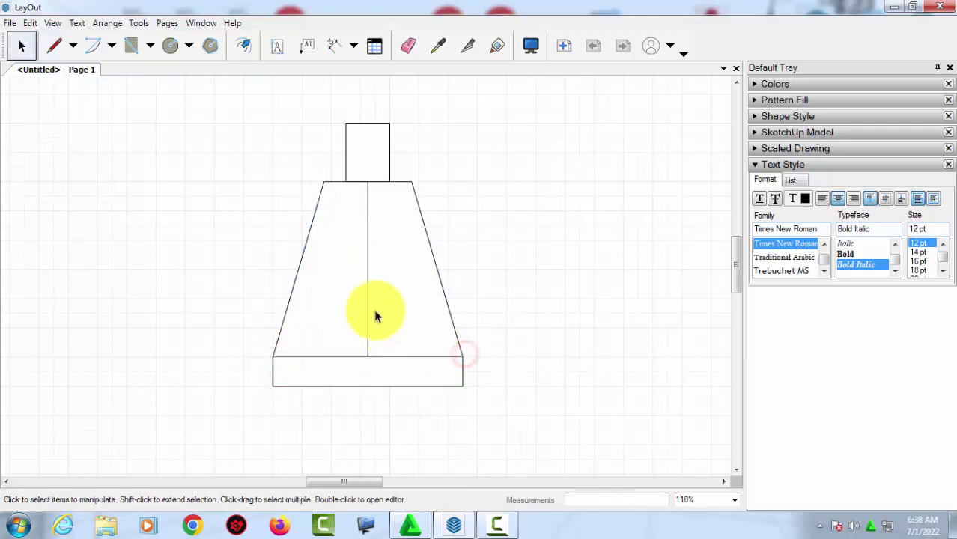
Step: Delete the vertical centre line inside the trapezoid
click(368, 285)
key(Delete)
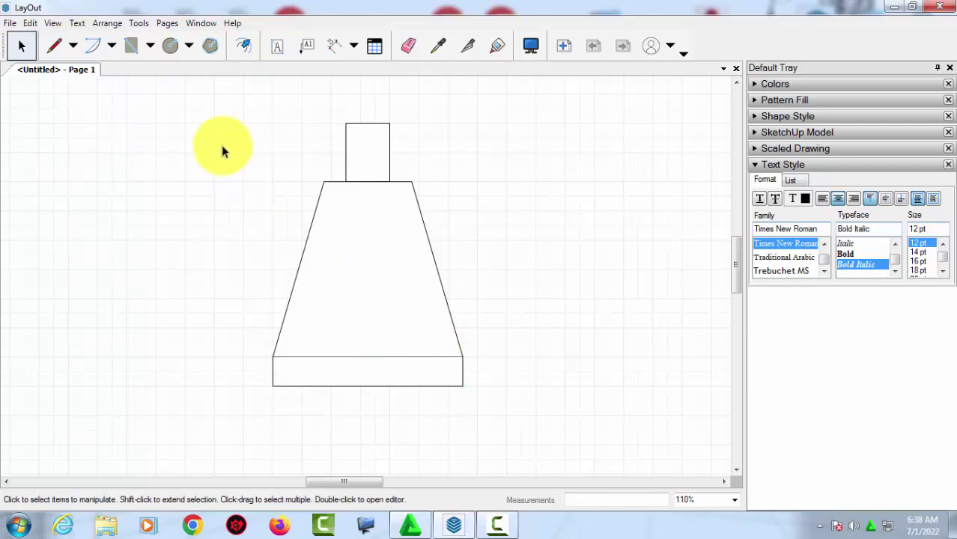
click(189, 44)
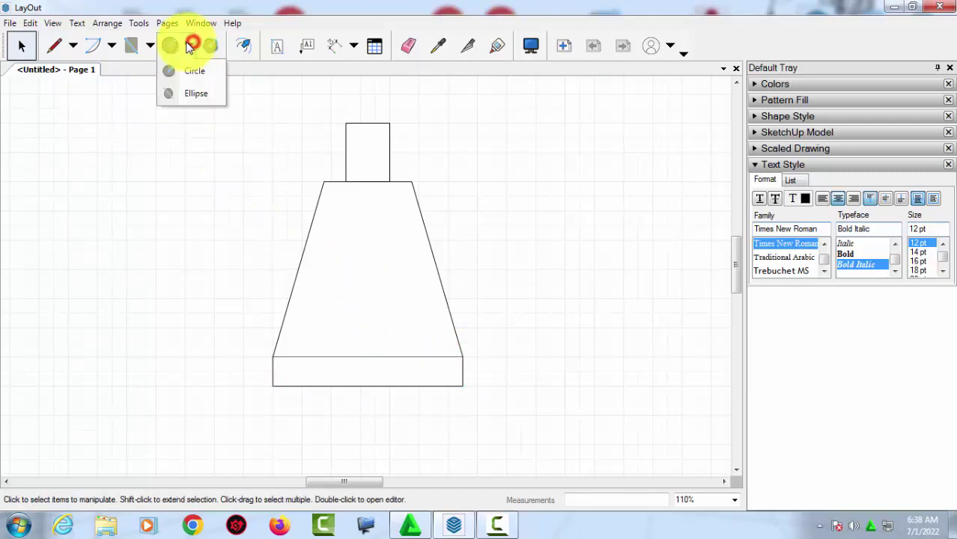
Step: Draw a narrow upright ellipse at the footing's left end
click(185, 95)
scroll(288, 370, up, 2)
scroll(286, 382, up, 4)
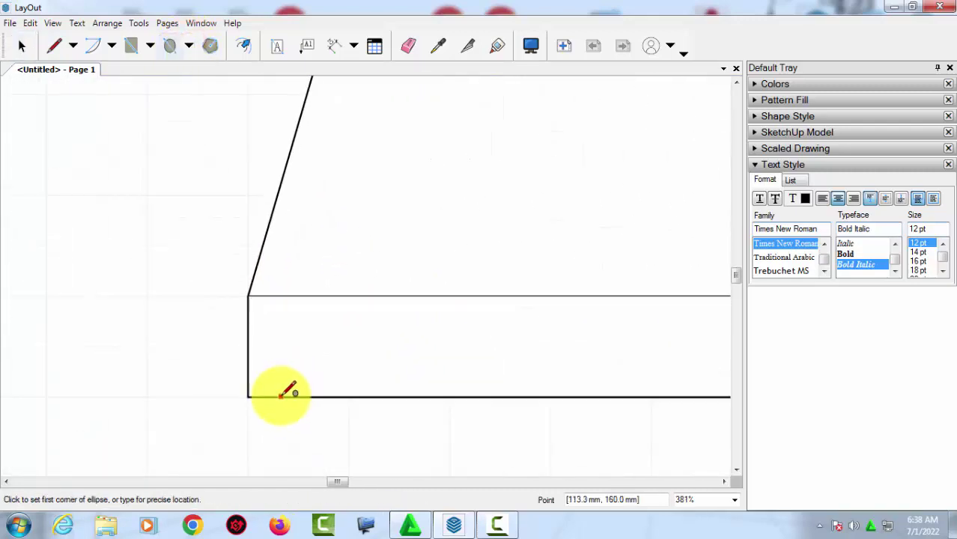
click(280, 397)
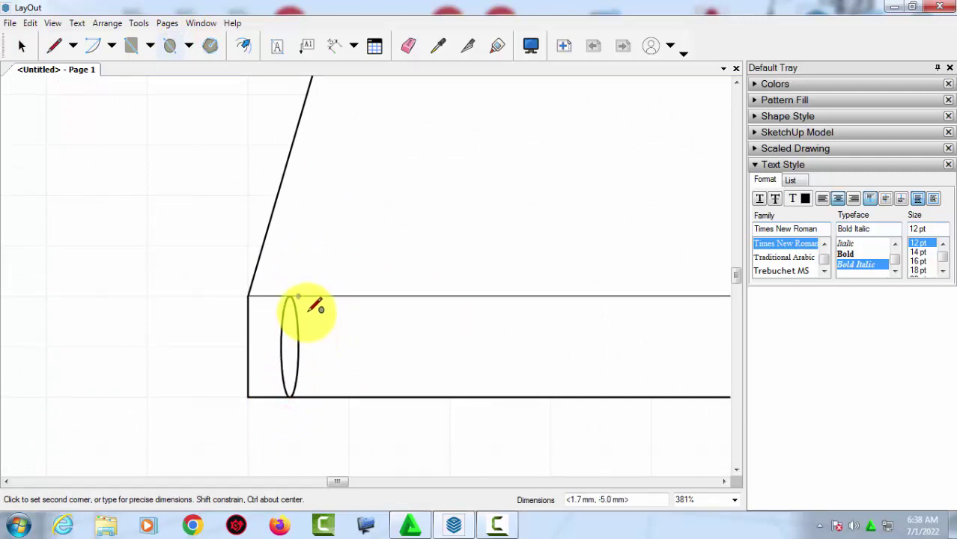
click(308, 307)
scroll(310, 342, up, 1)
scroll(322, 359, up, 2)
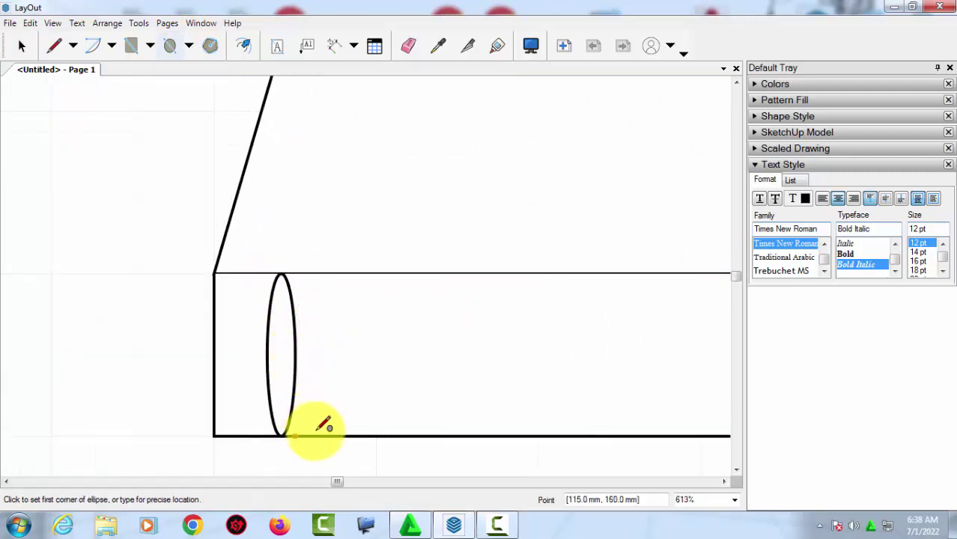
scroll(344, 292, down, 3)
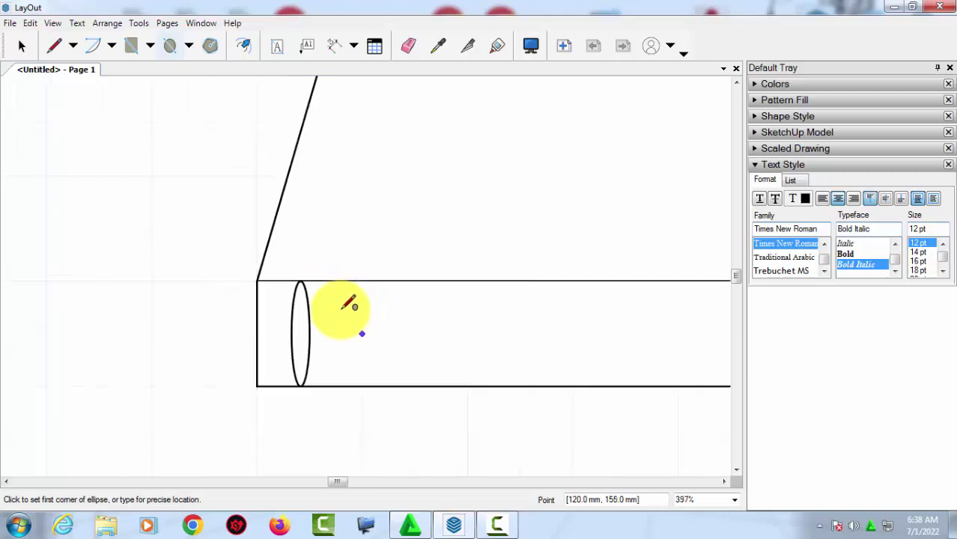
scroll(346, 307, down, 1)
scroll(335, 324, down, 1)
key(space)
Step: Widen the ellipse so it reaches the footing's left edge
click(322, 320)
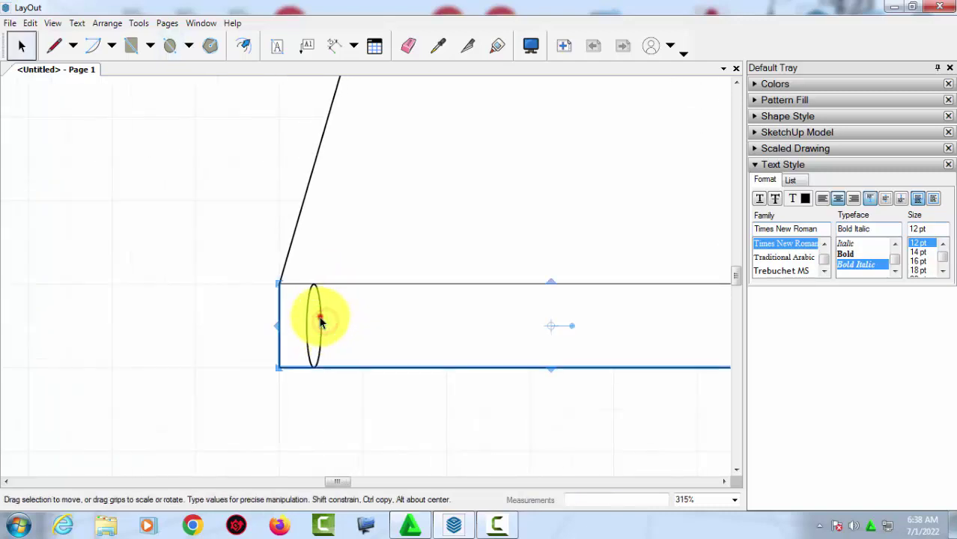
click(320, 320)
drag(307, 325, 335, 324)
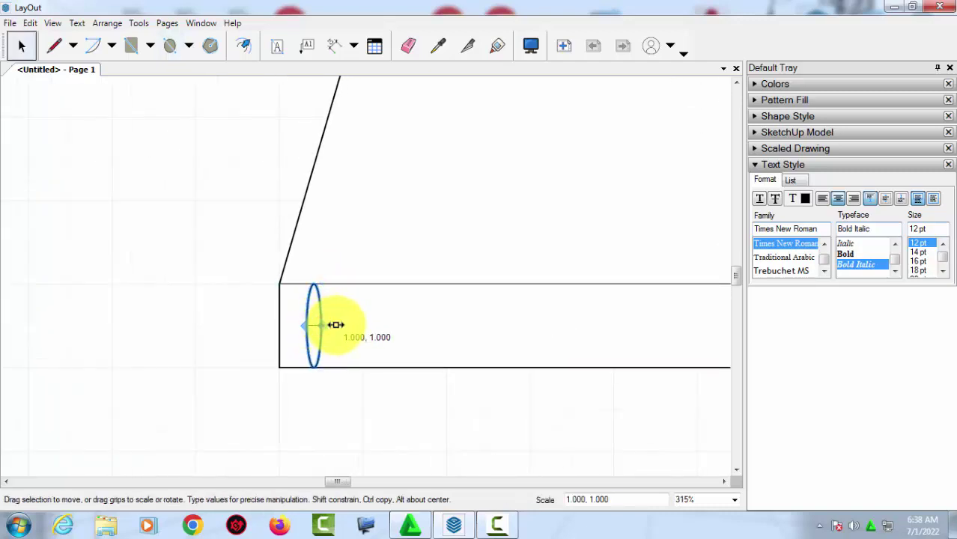
scroll(306, 328, up, 3)
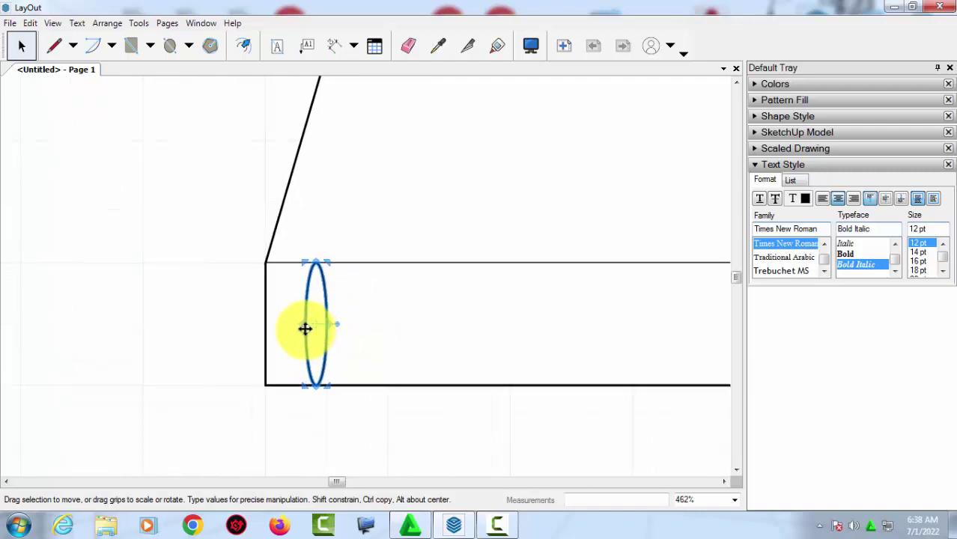
drag(305, 328, 293, 327)
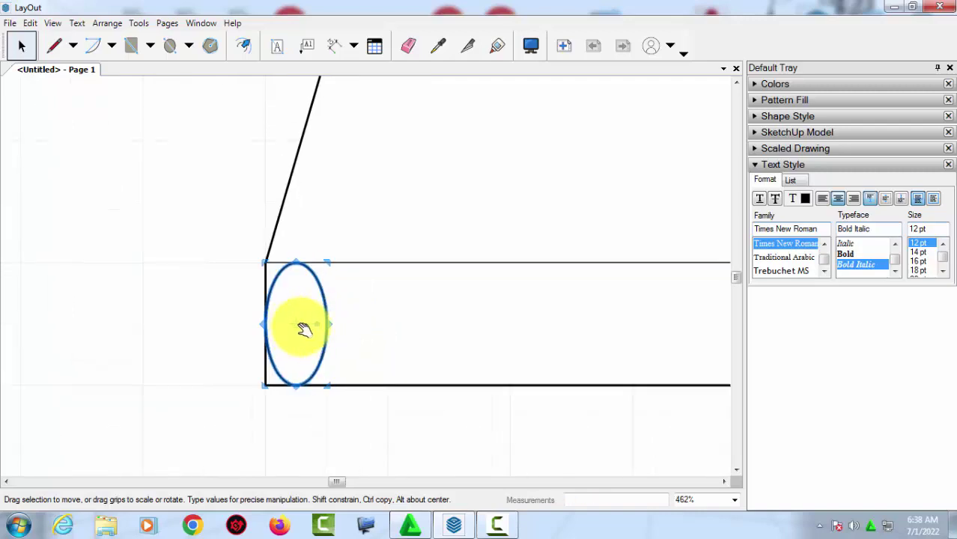
scroll(288, 300, down, 1)
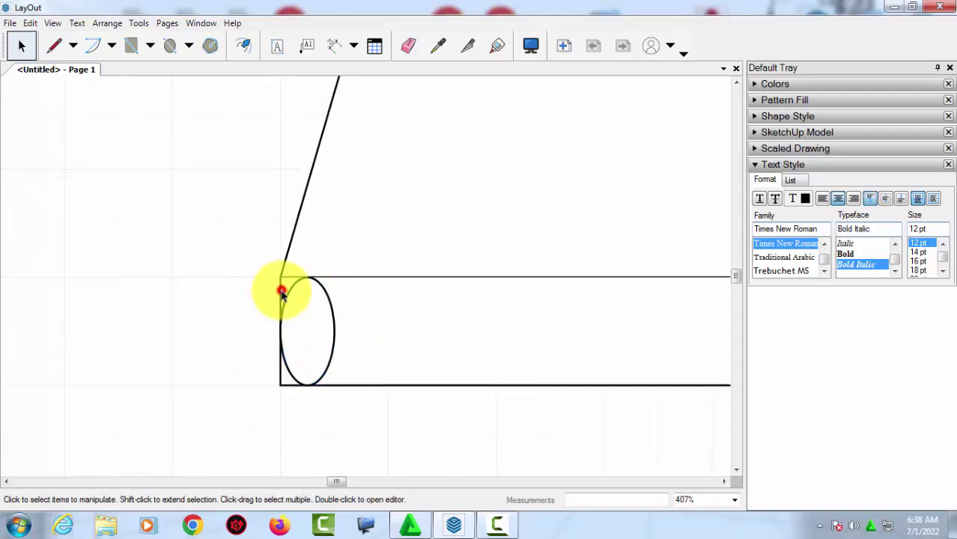
Step: Stretch the footing rectangle past the trapezoid on both left and right ends
click(281, 292)
drag(279, 331, 241, 331)
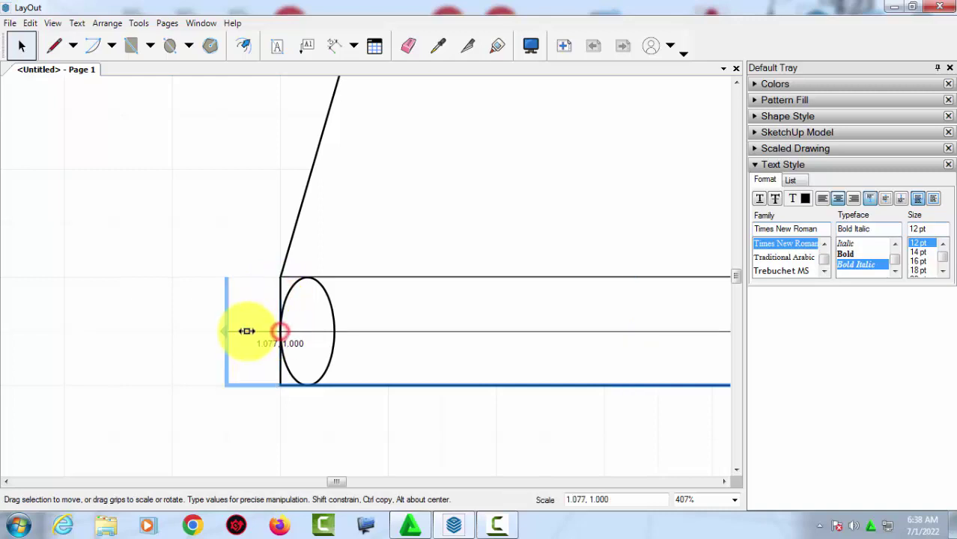
scroll(153, 332, down, 2)
scroll(158, 332, down, 4)
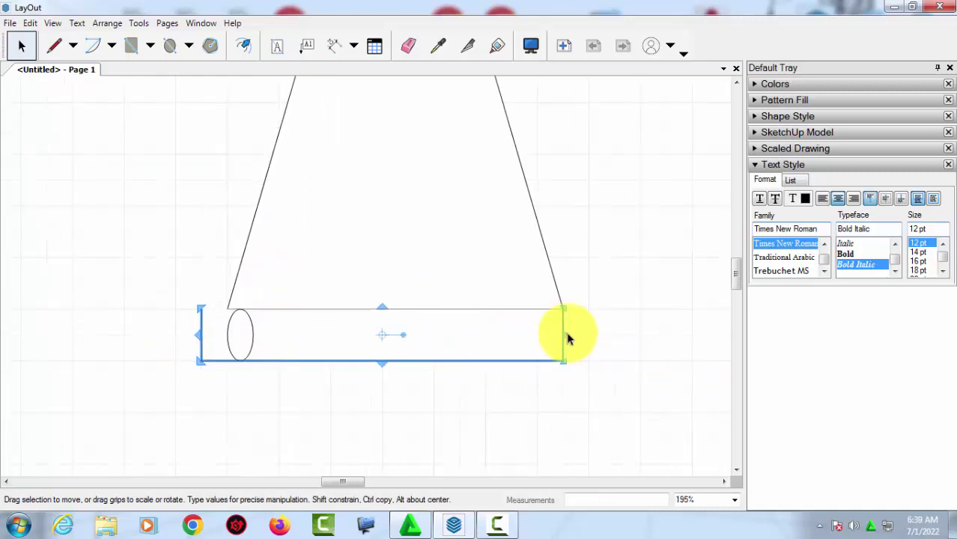
drag(566, 336, 588, 336)
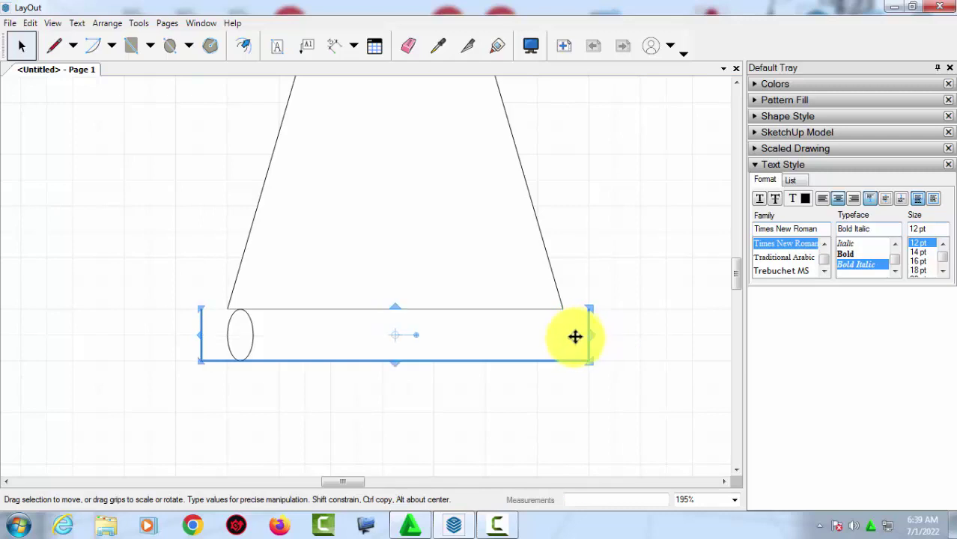
click(537, 341)
Step: Draw a line along the widened footing's top edge from corner to corner
key(l)
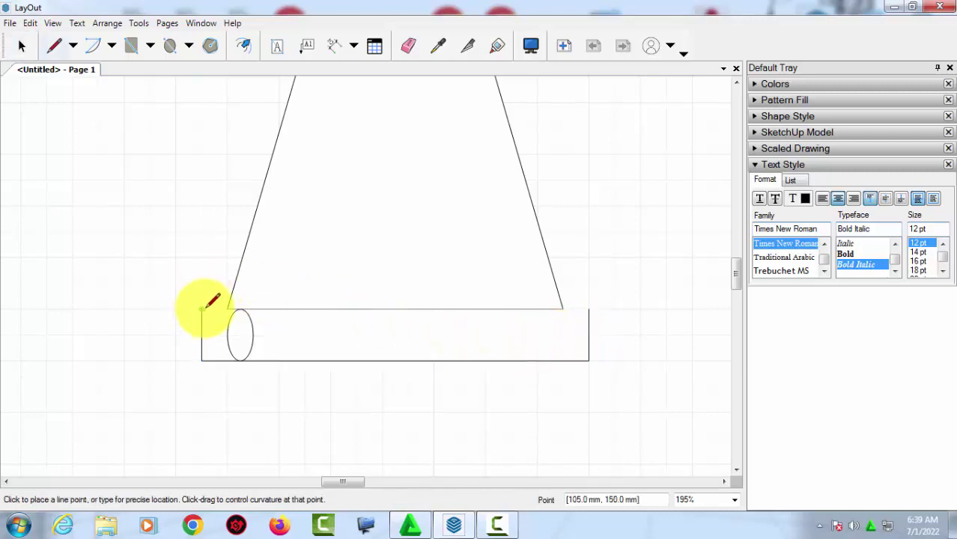
click(204, 310)
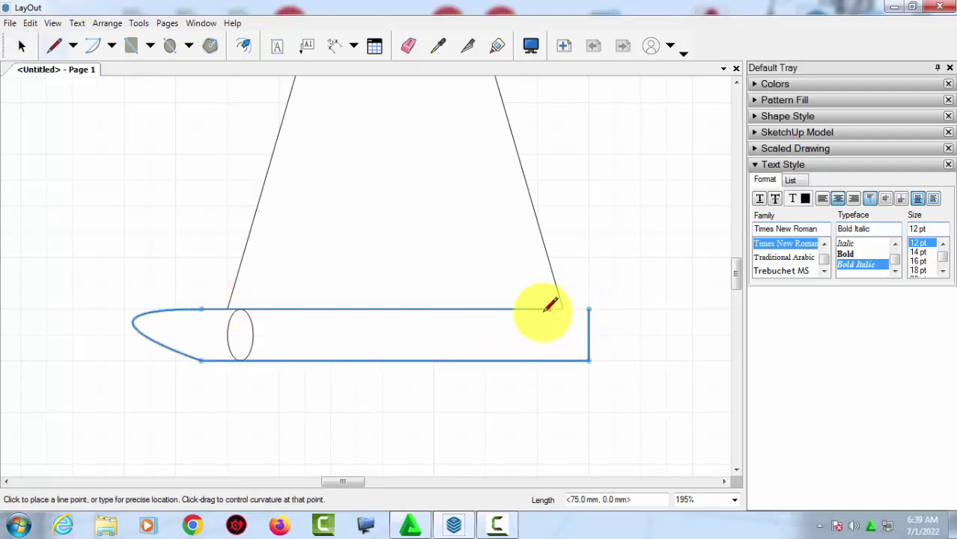
key(Escape)
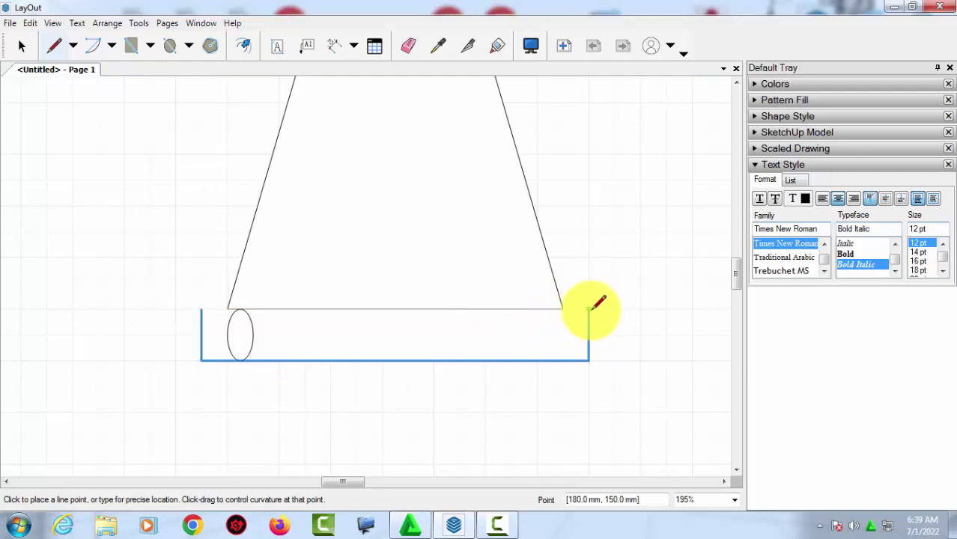
click(589, 308)
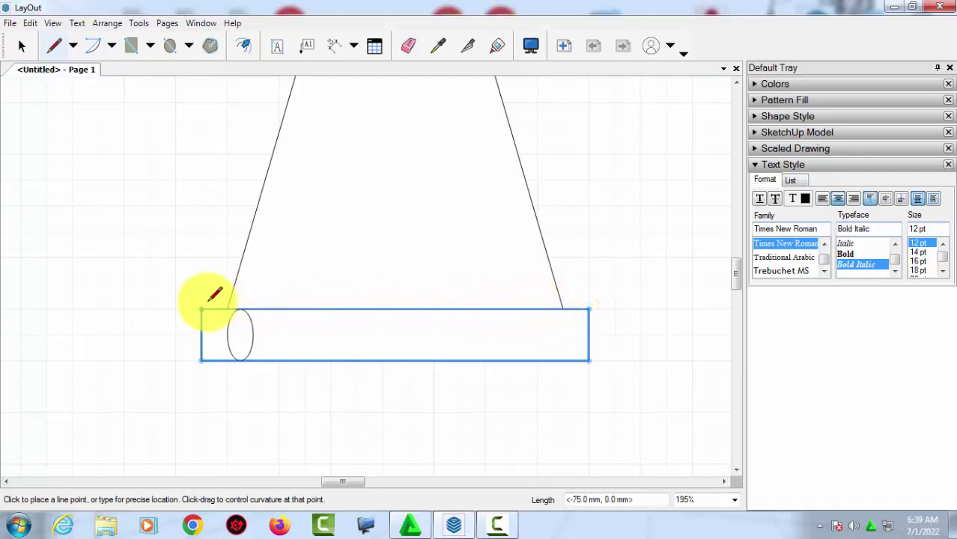
click(202, 309)
key(space)
scroll(311, 299, down, 2)
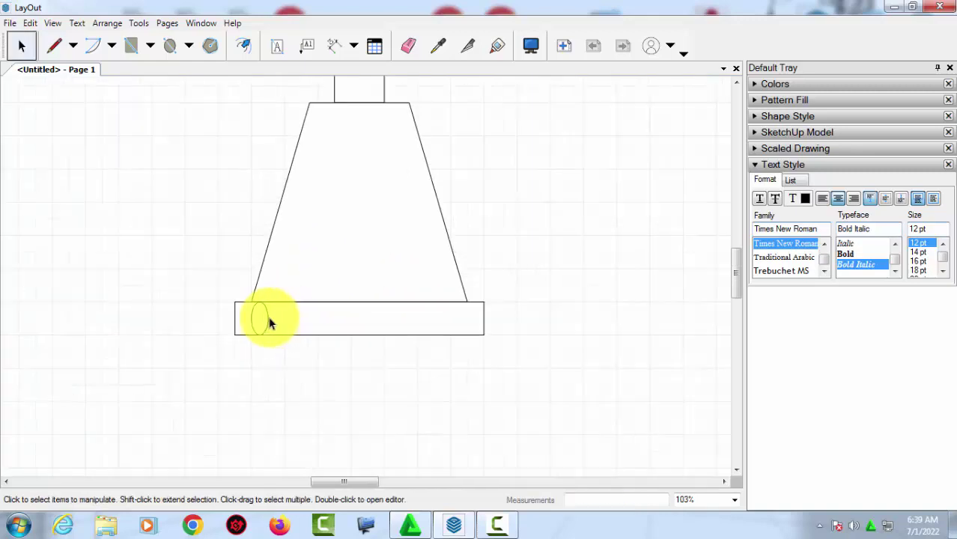
Step: Reposition the ellipse inside the left end of the footing strip
scroll(256, 320, up, 1)
click(249, 315)
scroll(250, 315, up, 1)
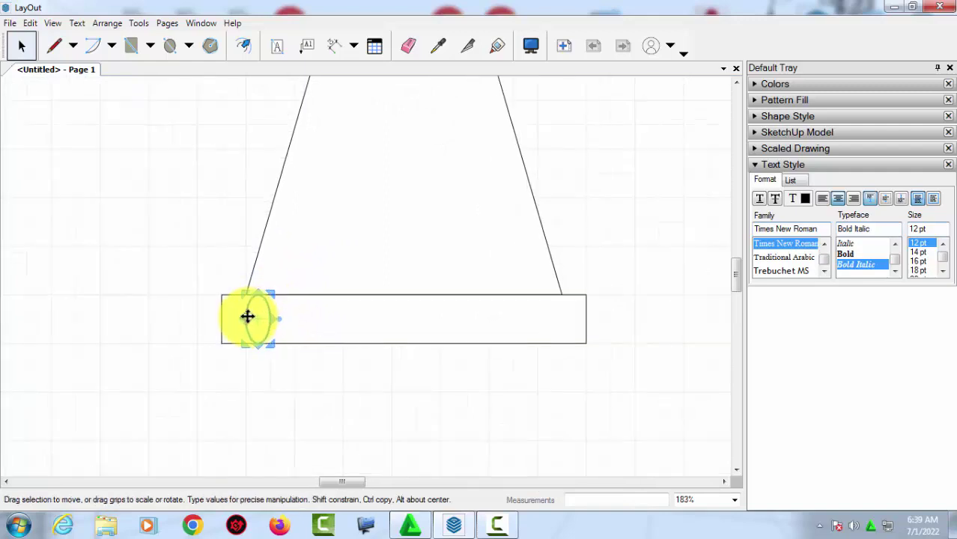
drag(248, 316, 224, 314)
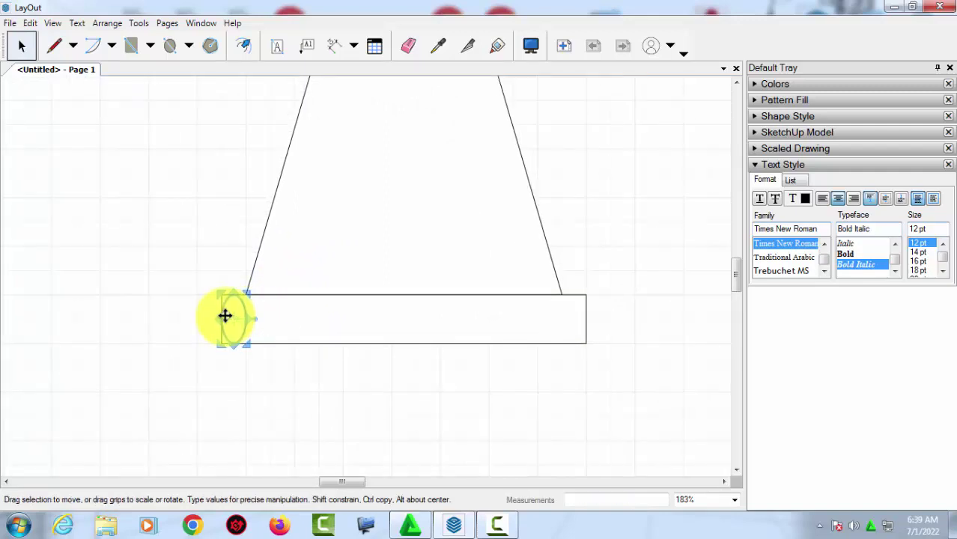
scroll(335, 342, down, 2)
scroll(307, 332, up, 1)
scroll(254, 322, up, 1)
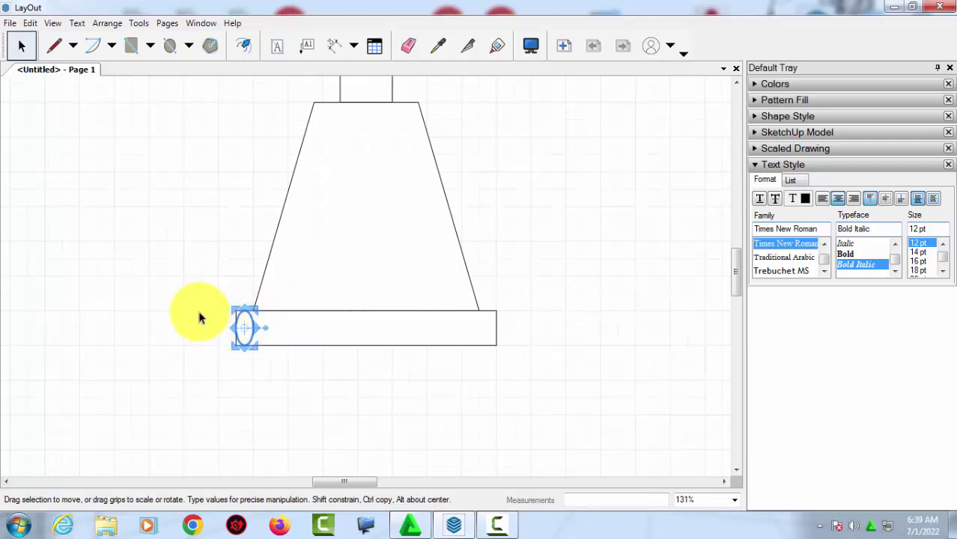
scroll(224, 322, up, 1)
scroll(246, 328, up, 1)
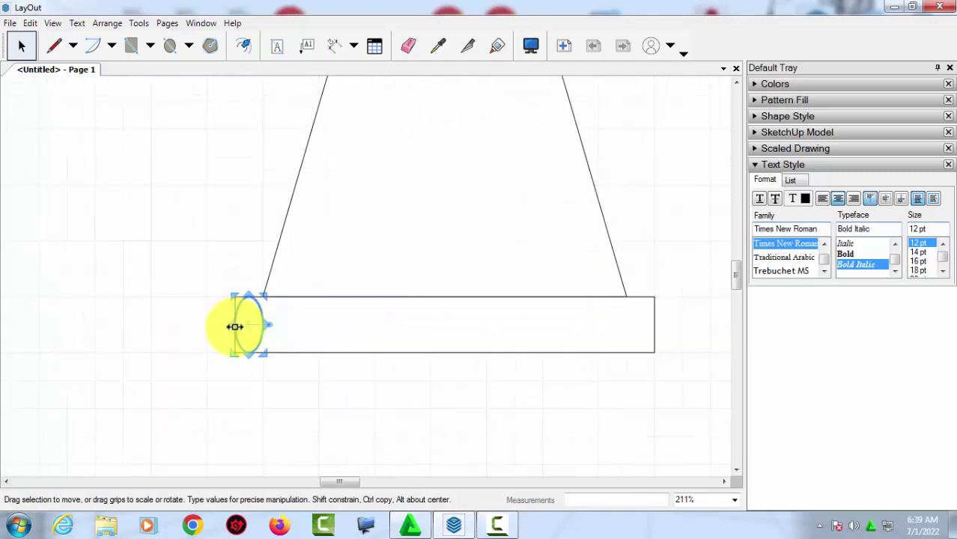
drag(239, 323, 269, 325)
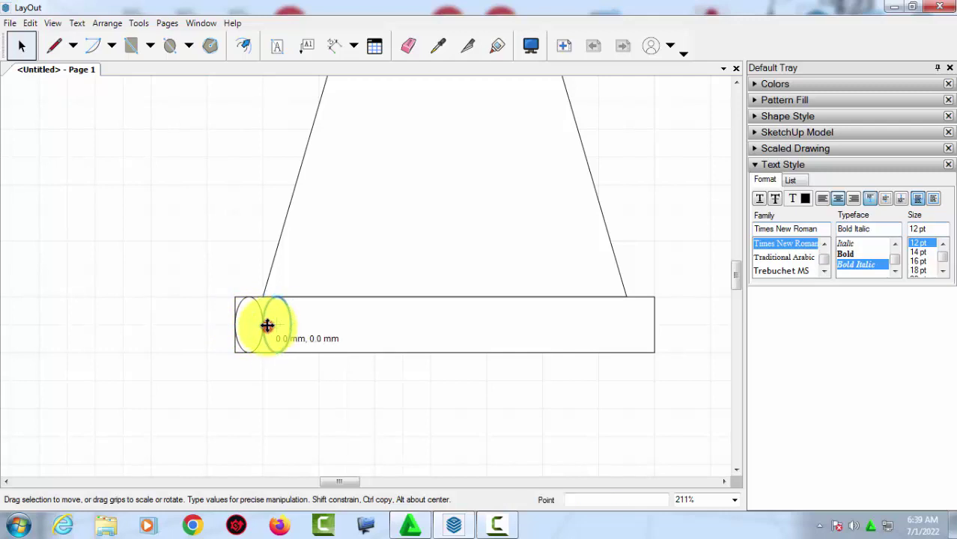
mouse_move(270, 325)
mouse_down()
mouse_move(335, 330)
mouse_move(299, 326)
mouse_up()
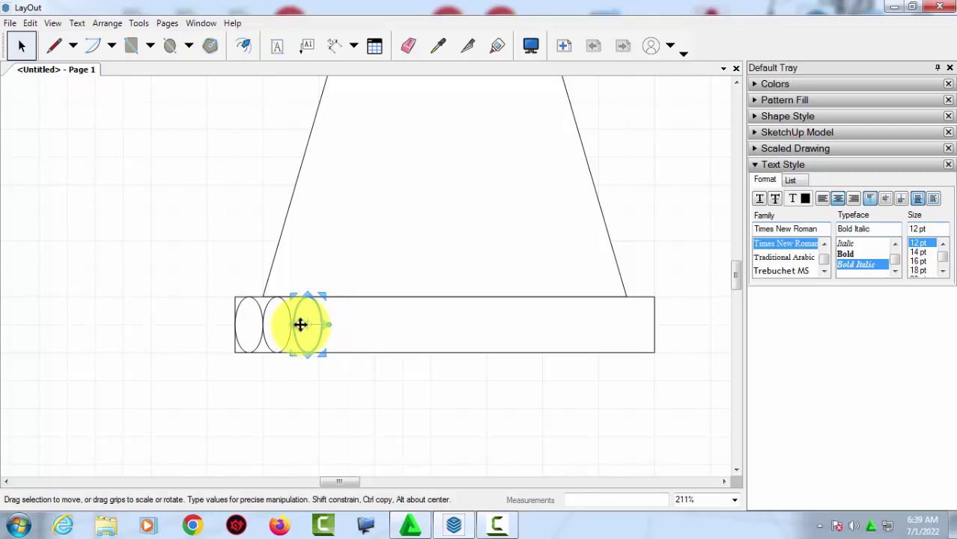
Step: Copy the ellipse to the right, adding copies side by side with 5 mm spacing
ctrl+drag(299, 324, 545, 325)
scroll(341, 330, down, 2)
scroll(398, 326, up, 2)
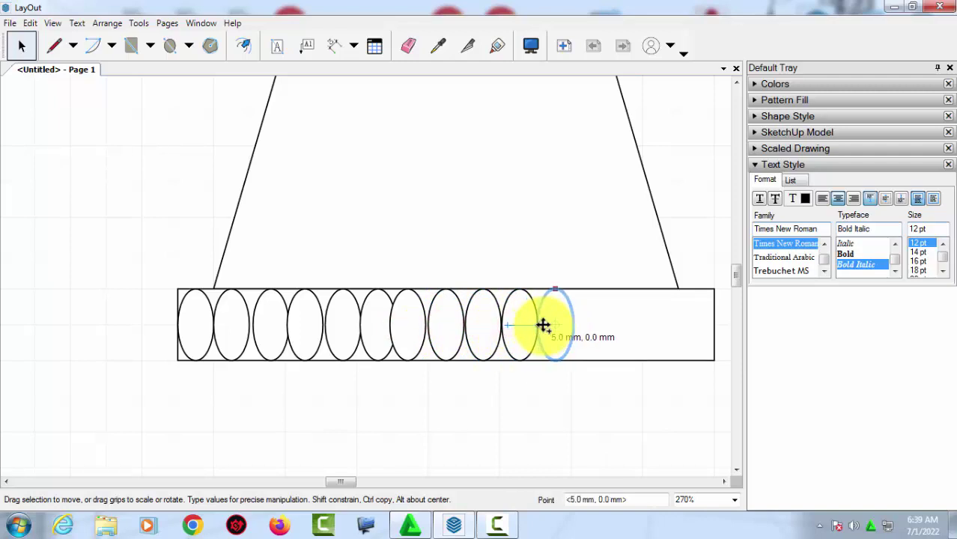
scroll(545, 325, down, 2)
scroll(553, 339, down, 2)
mouse_move(553, 340)
middle_down()
mouse_move(496, 384)
mouse_move(502, 368)
middle_up()
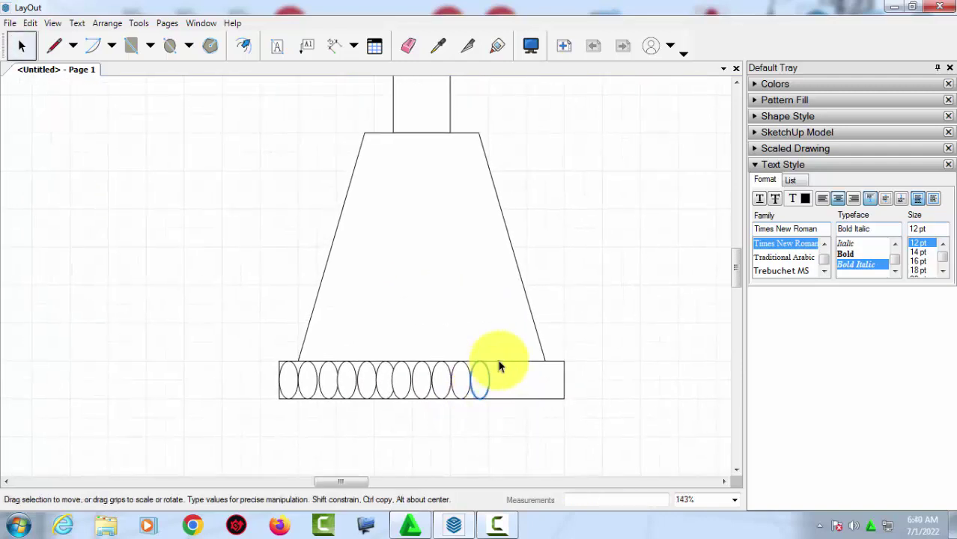
scroll(468, 385, up, 3)
ctrl+drag(466, 384, 526, 385)
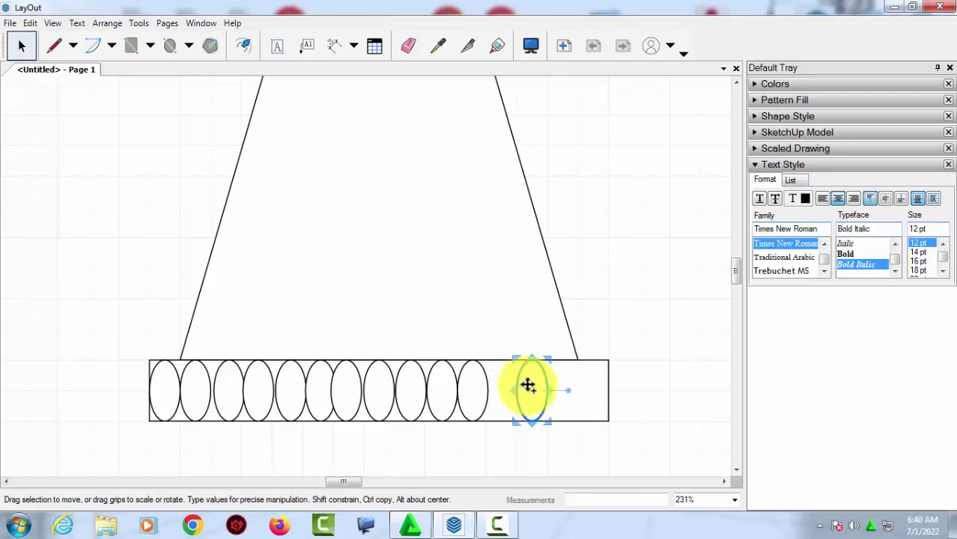
Step: Delete the surplus ellipse, then copy the last four ellipses to fill the strip
key(Delete)
drag(350, 316, 513, 438)
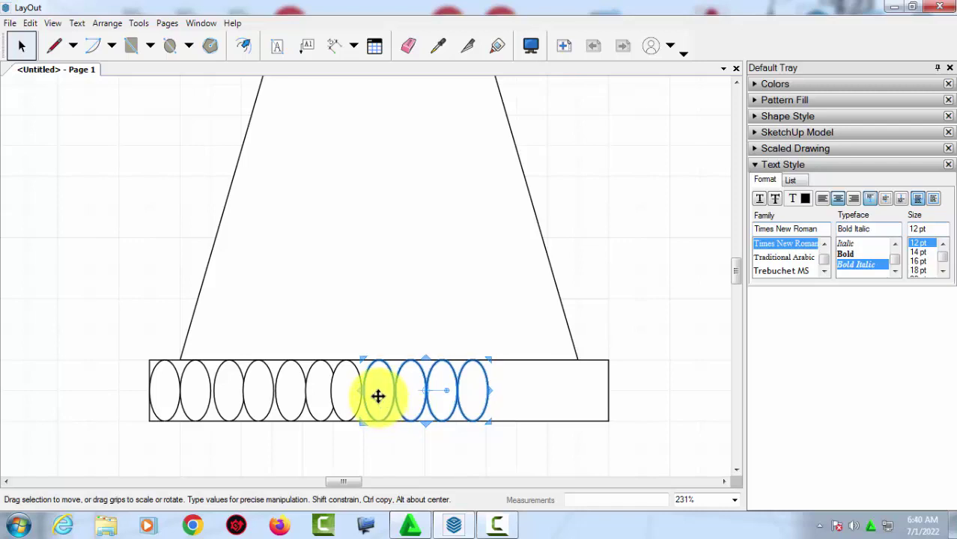
ctrl+drag(379, 396, 501, 395)
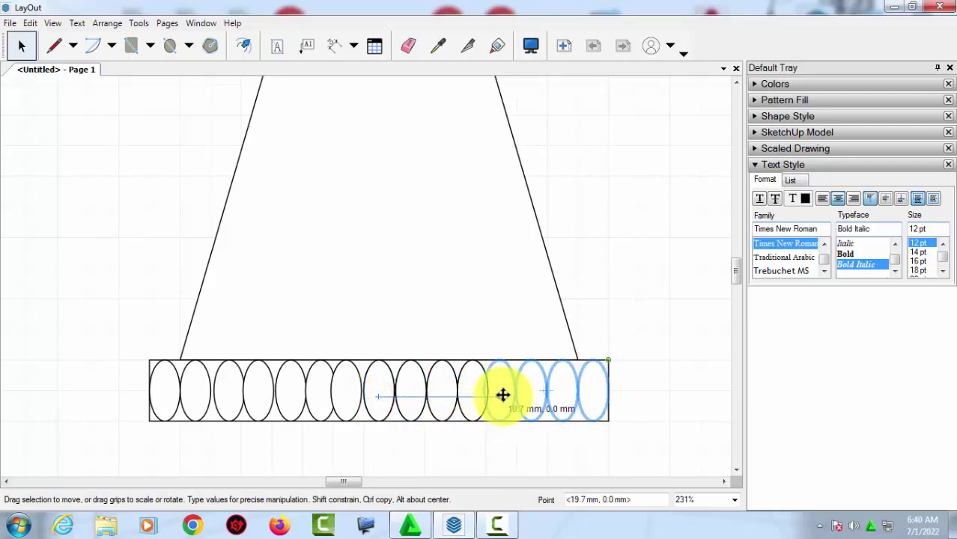
scroll(617, 308, down, 2)
scroll(620, 305, down, 1)
click(619, 306)
Step: Draw the first pentagon stone inside the trapezoid with the Line tool
scroll(619, 309, down, 1)
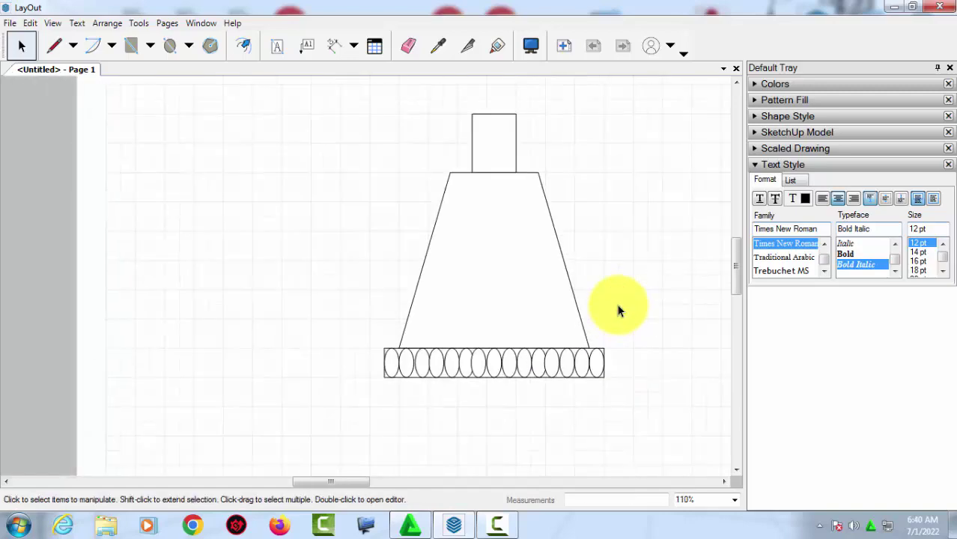
mouse_move(618, 310)
middle_down()
mouse_move(519, 378)
mouse_move(408, 349)
mouse_move(359, 272)
middle_up()
scroll(378, 341, up, 2)
click(52, 45)
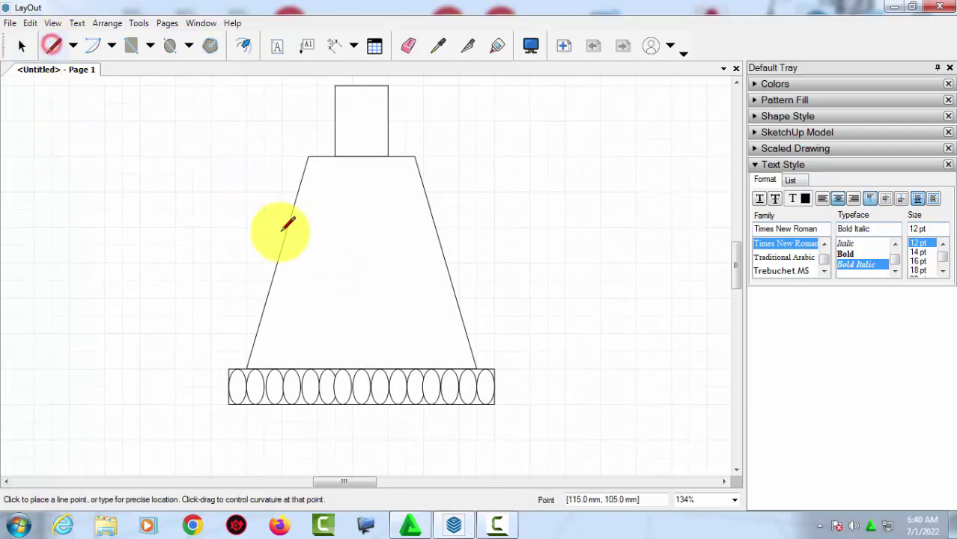
scroll(285, 229, up, 1)
click(322, 224)
click(364, 204)
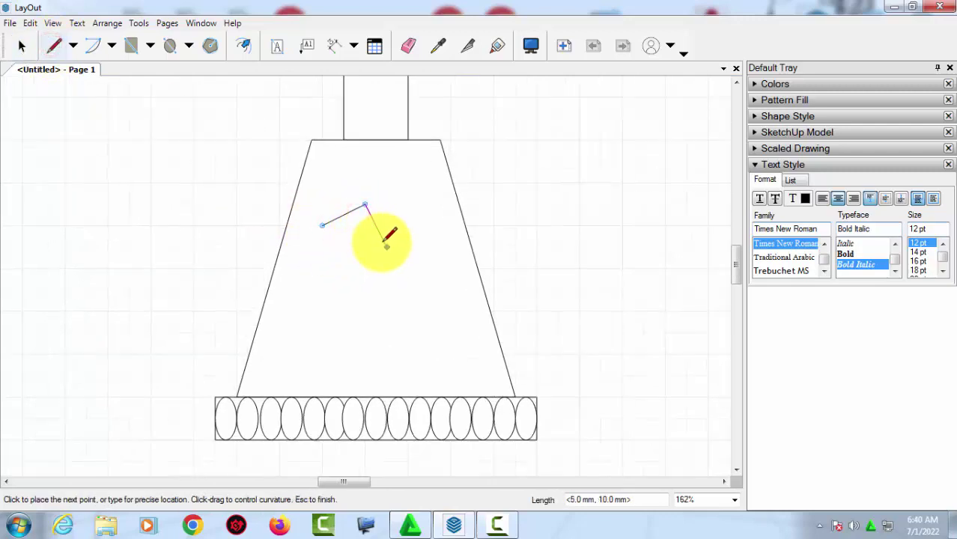
click(387, 247)
click(376, 268)
click(344, 268)
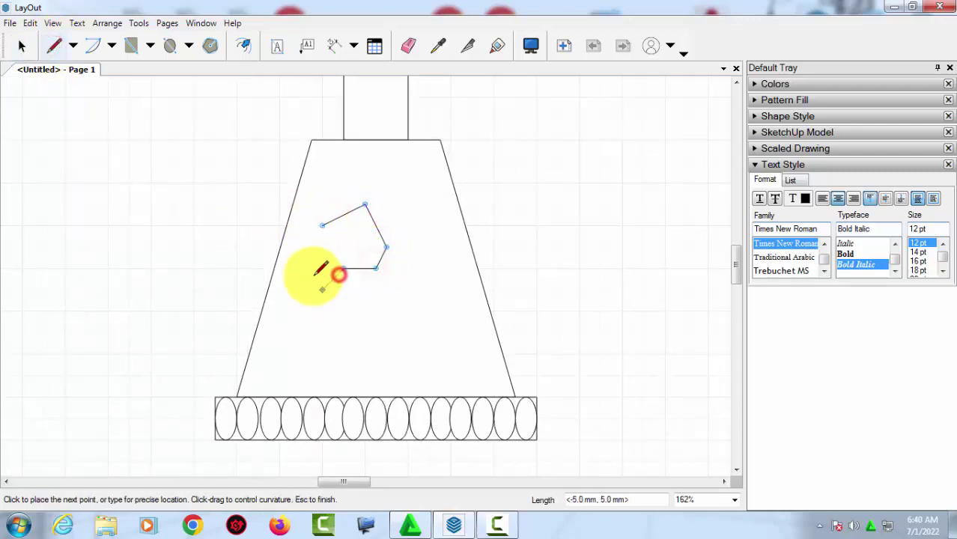
click(322, 230)
scroll(356, 240, up, 1)
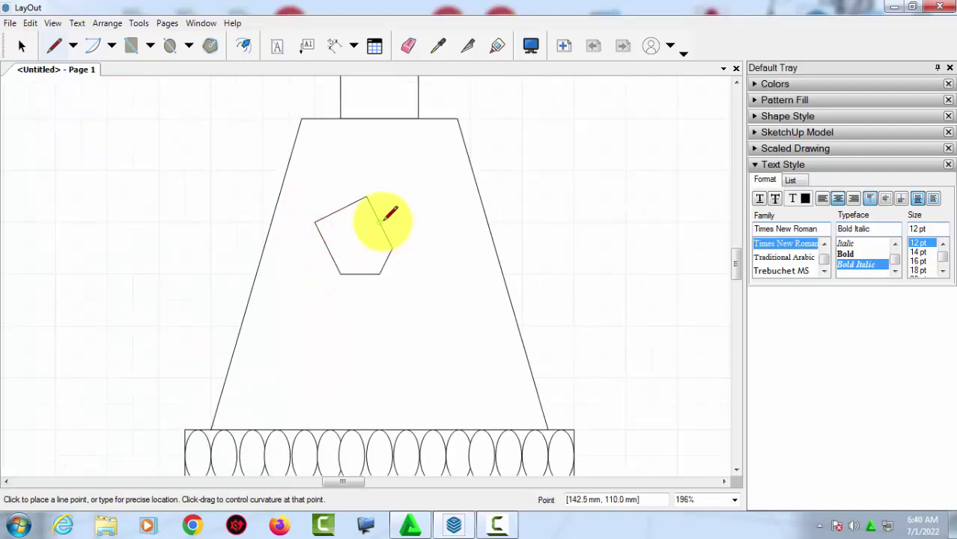
Step: Draw a second irregular stone beside the first pentagon
click(379, 222)
click(418, 197)
click(444, 222)
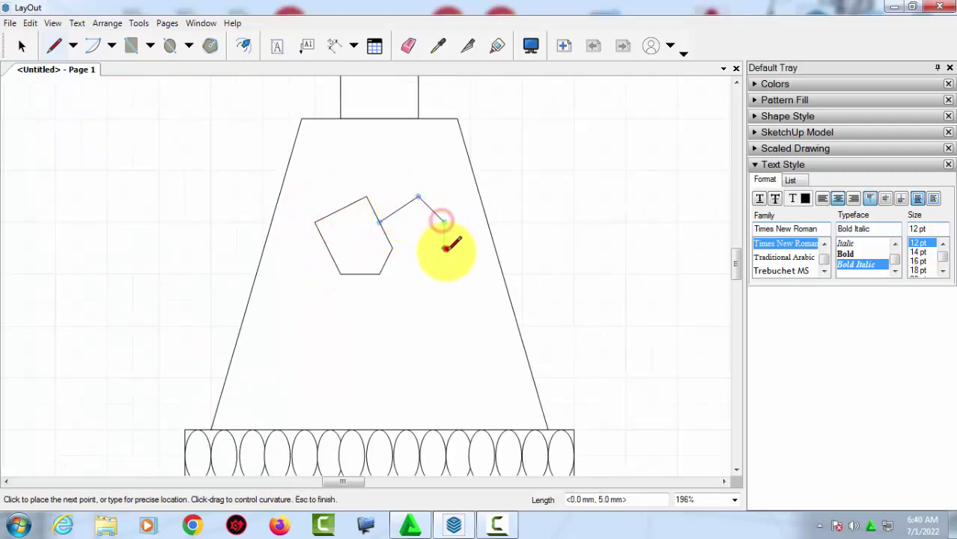
click(444, 248)
click(444, 274)
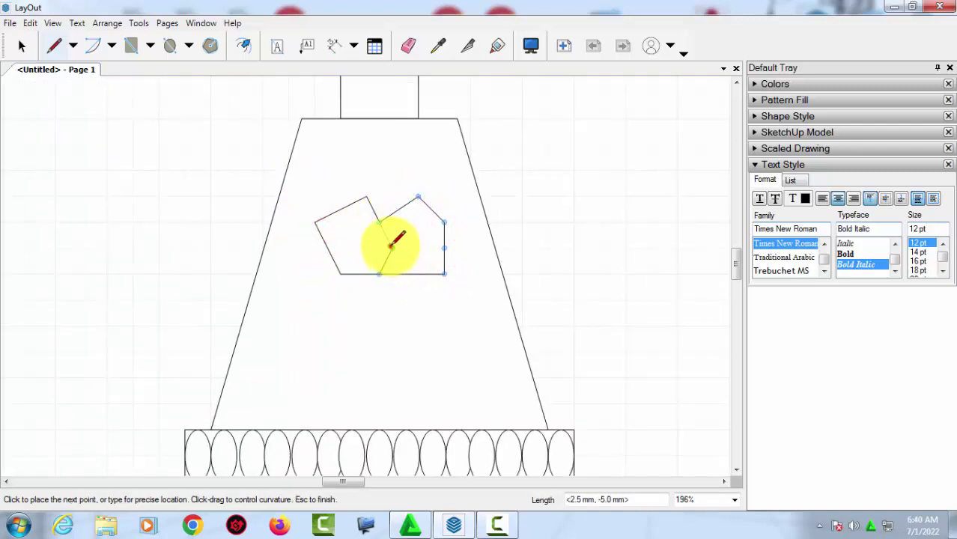
click(390, 245)
key(space)
Step: Add a third stone below the pentagon and a hexagon stone to its right
scroll(464, 277, down, 1)
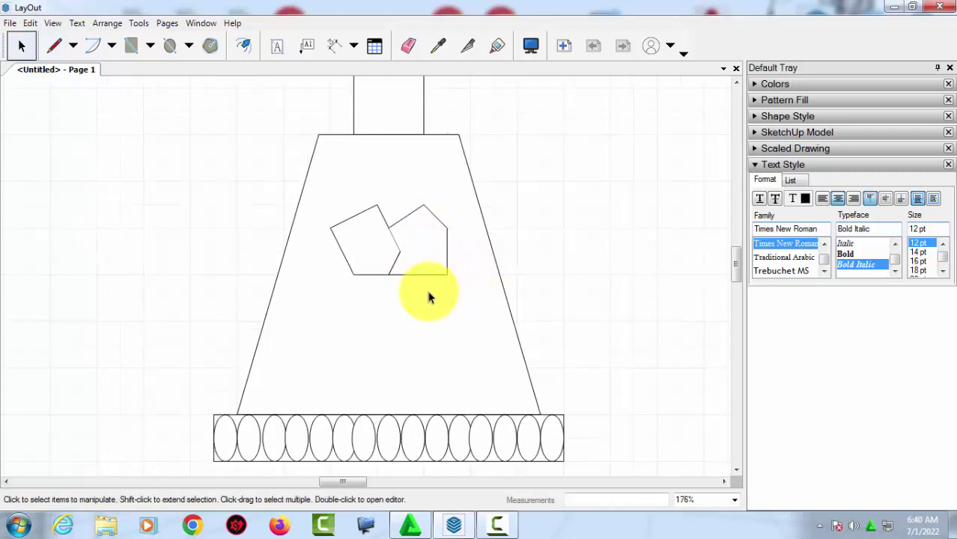
key(l)
scroll(415, 284, up, 3)
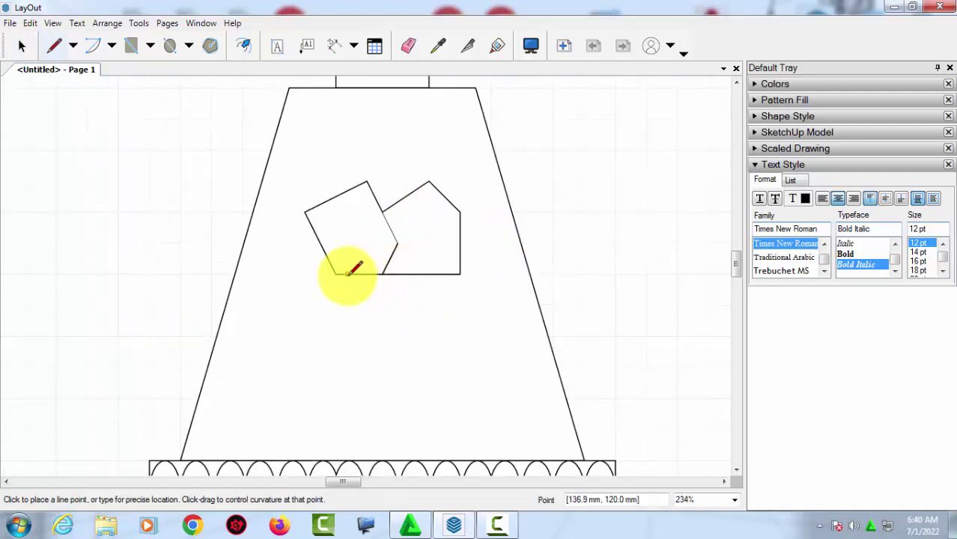
click(346, 275)
click(367, 336)
click(429, 337)
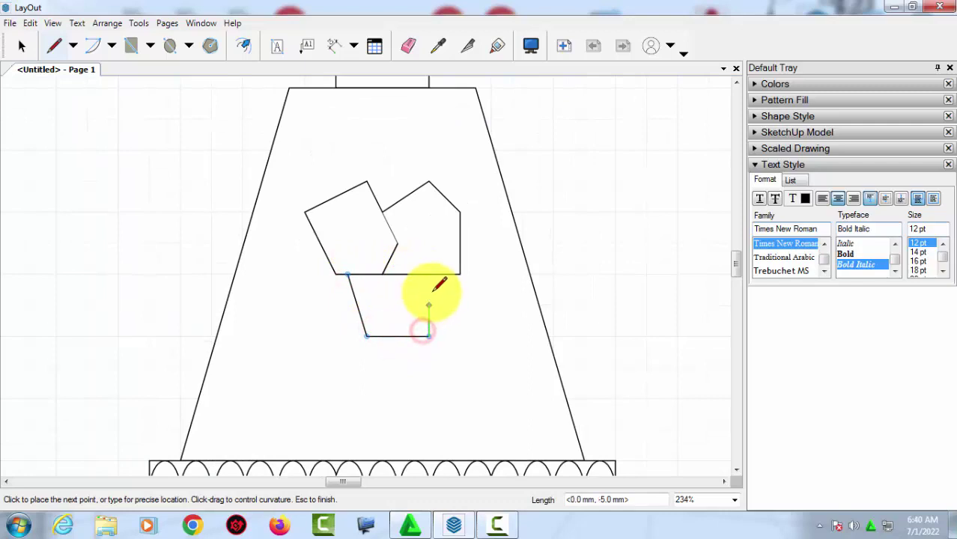
click(429, 274)
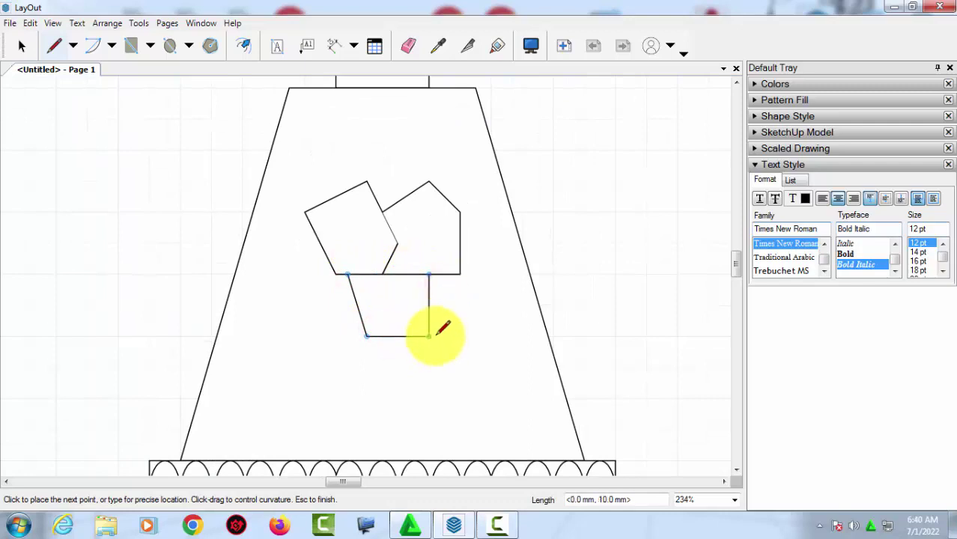
click(429, 336)
click(459, 366)
click(490, 337)
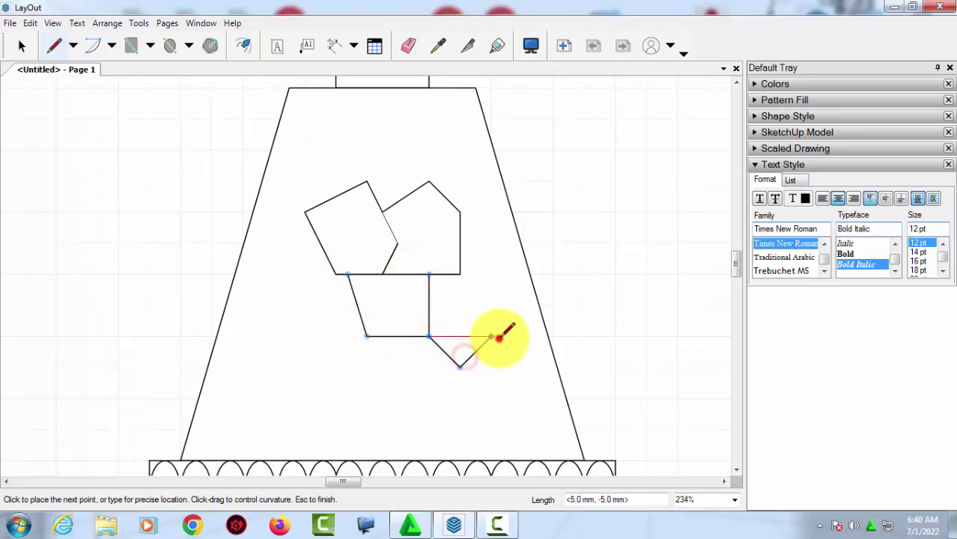
click(477, 277)
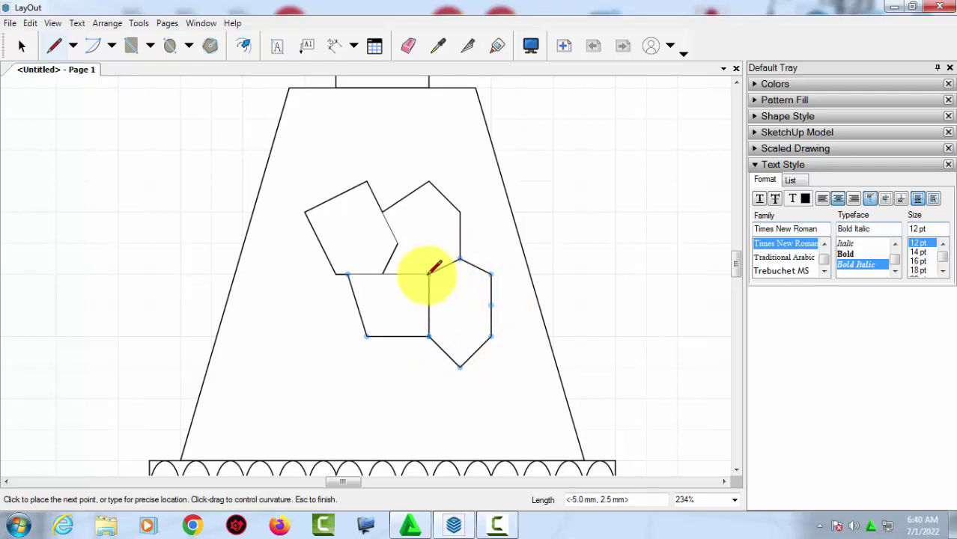
click(429, 275)
key(space)
Step: Draw a final larger stone beneath the first pentagon, completing the five-stone cluster
scroll(397, 315, down, 2)
scroll(391, 327, down, 1)
scroll(391, 326, down, 1)
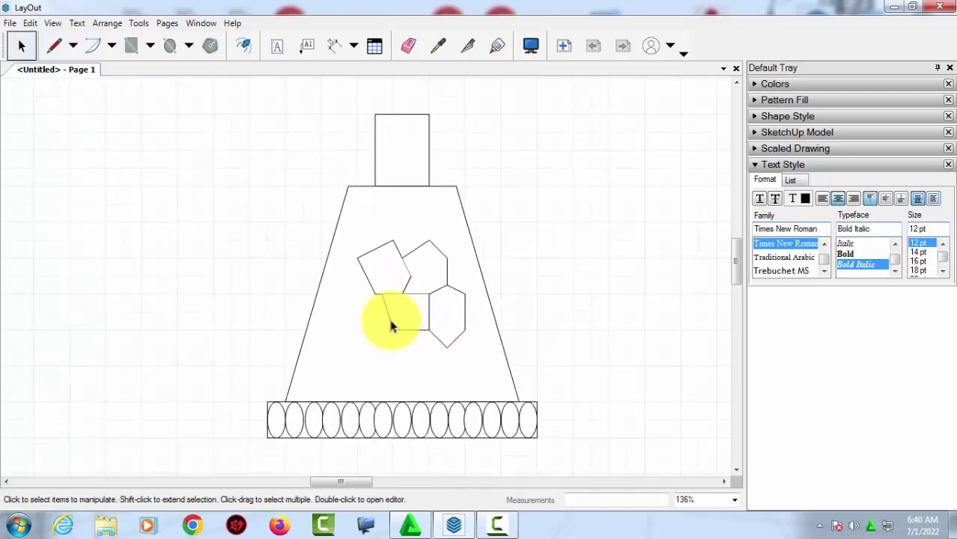
key(l)
scroll(389, 314, up, 3)
scroll(386, 295, up, 2)
click(390, 296)
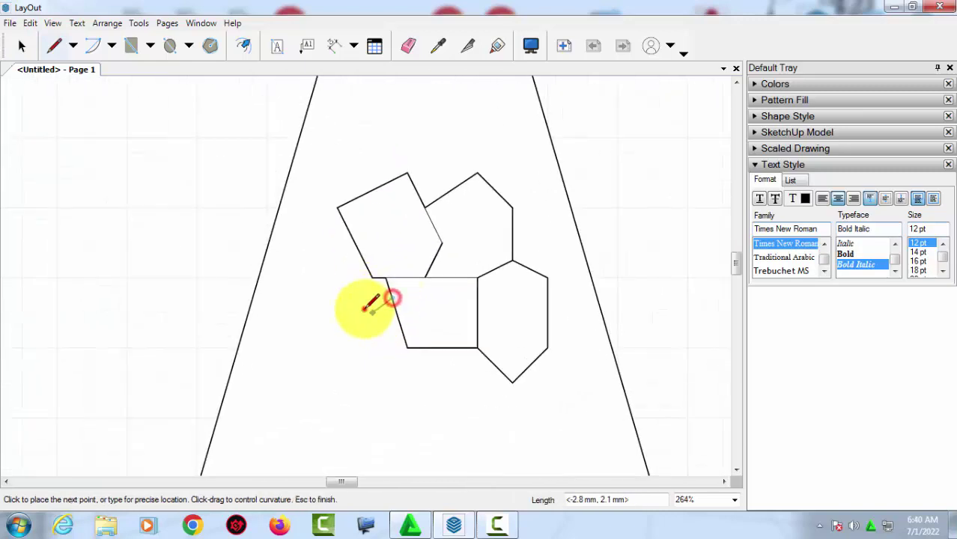
click(373, 313)
click(337, 382)
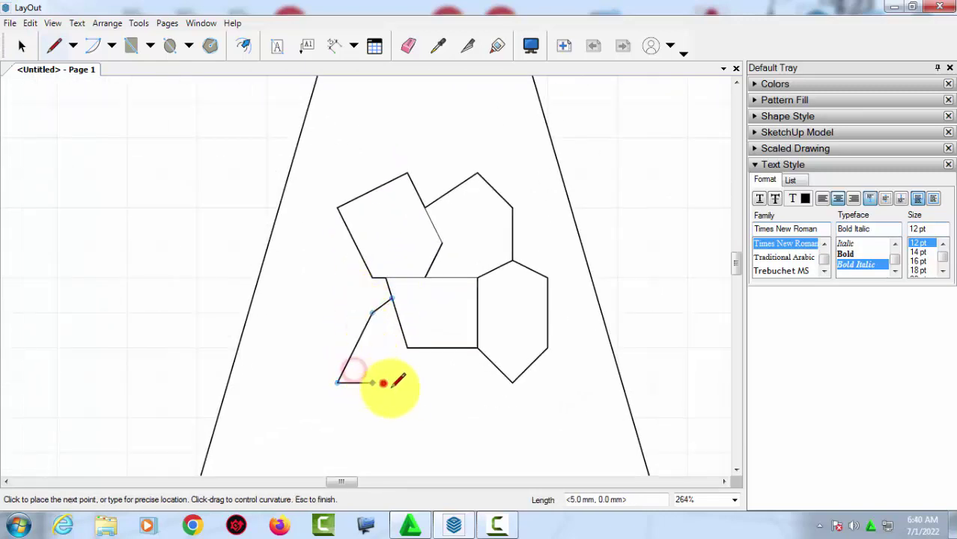
click(372, 383)
click(406, 383)
click(442, 383)
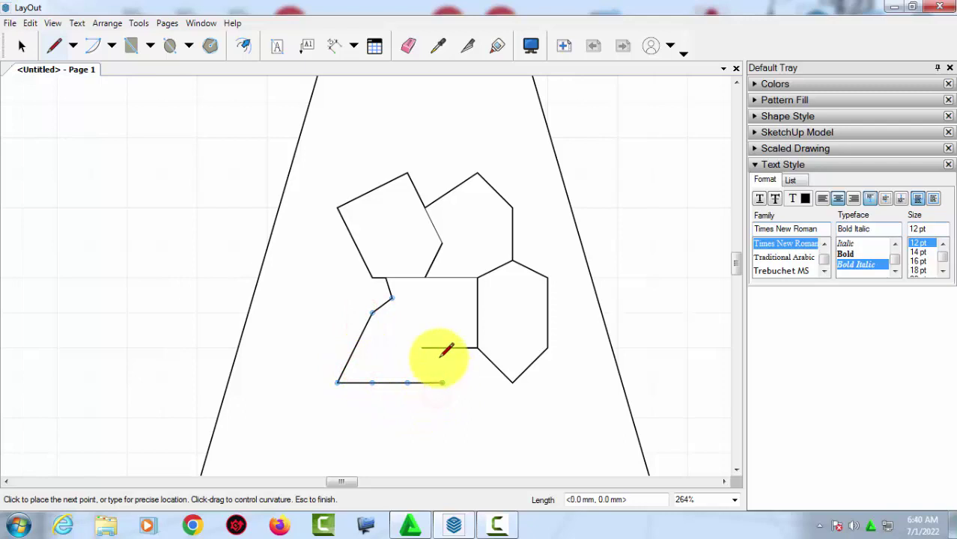
click(442, 348)
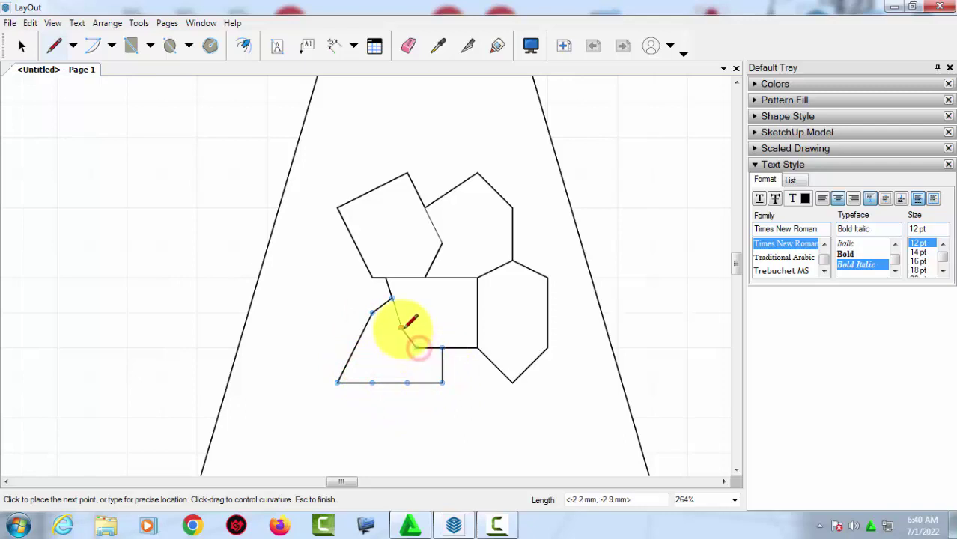
click(391, 296)
key(space)
scroll(332, 330, down, 1)
scroll(332, 329, down, 3)
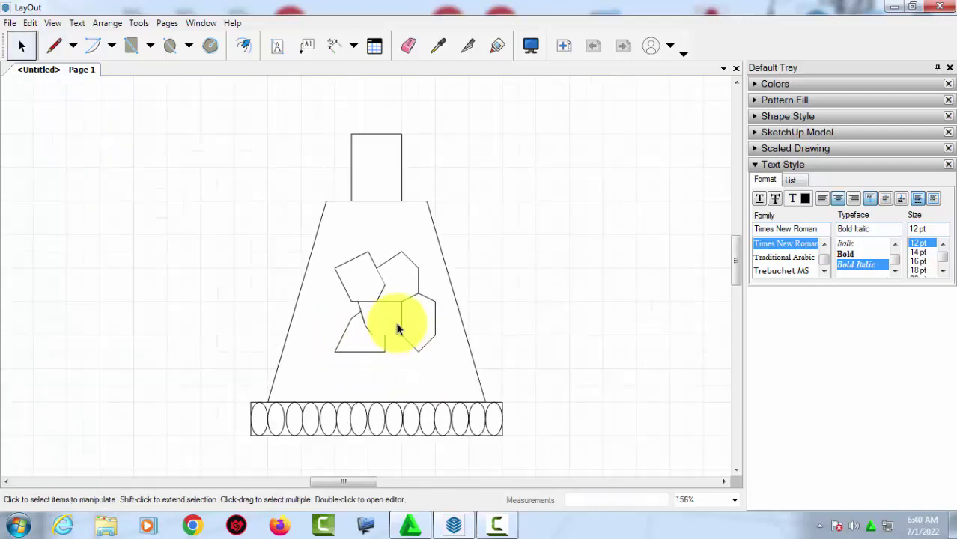
middle_drag(493, 331, 552, 298)
scroll(519, 299, up, 1)
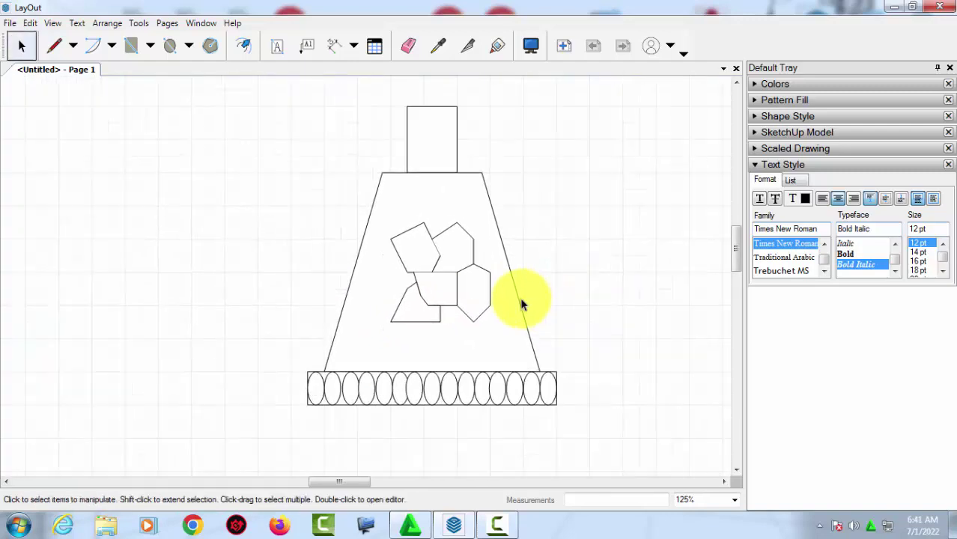
scroll(496, 288, up, 1)
middle_drag(453, 299, 398, 314)
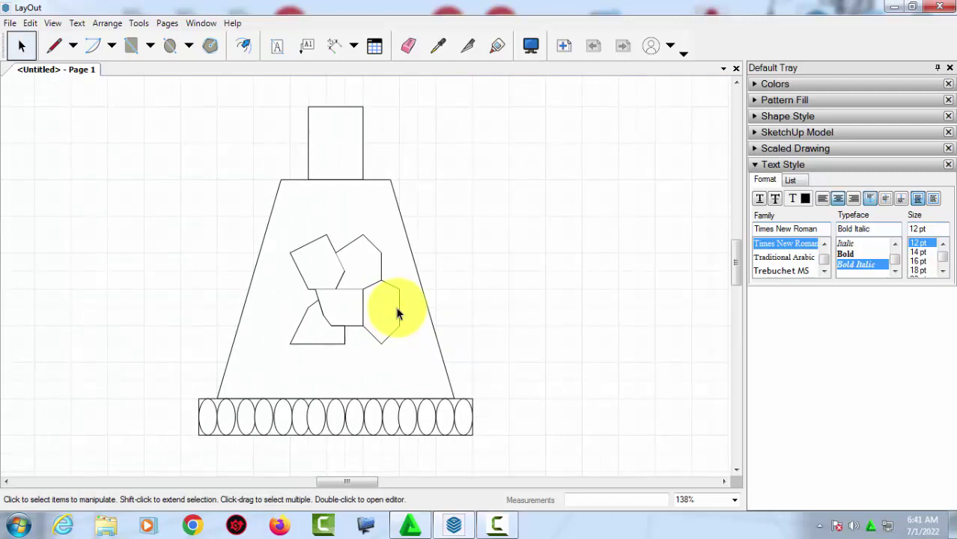
Step: Add a leader label reading 'Sloof 15 x 20' that points to the top rectangle
click(306, 48)
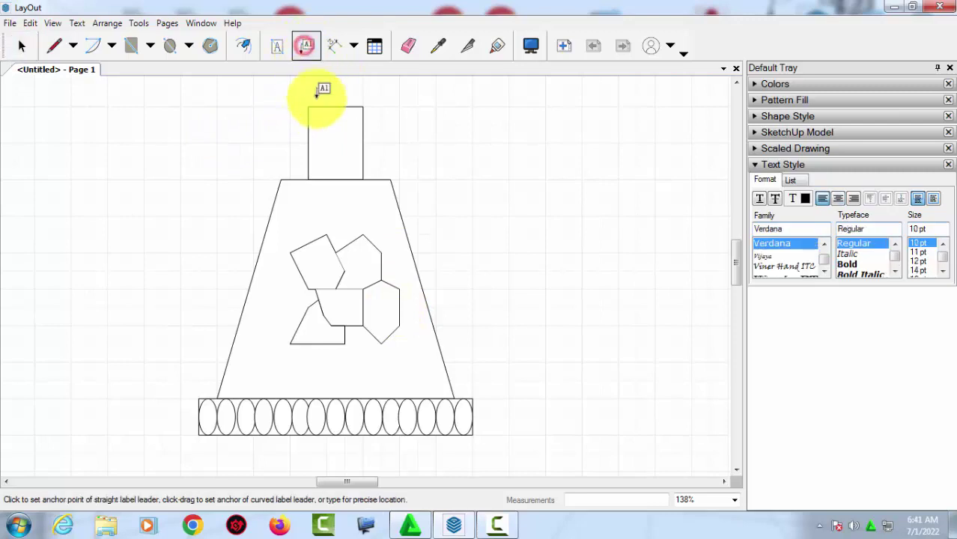
scroll(342, 135, up, 1)
middle_drag(342, 163, 288, 222)
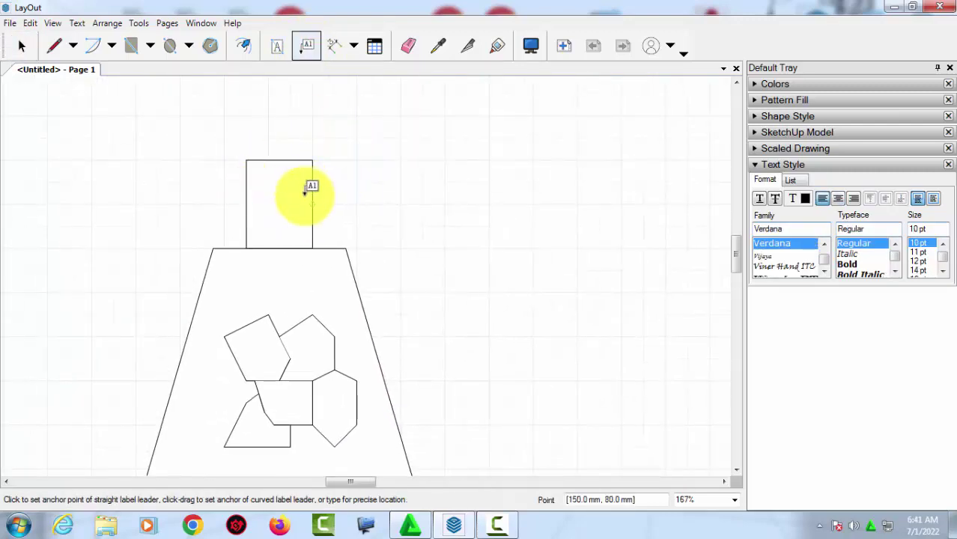
scroll(285, 198, up, 1)
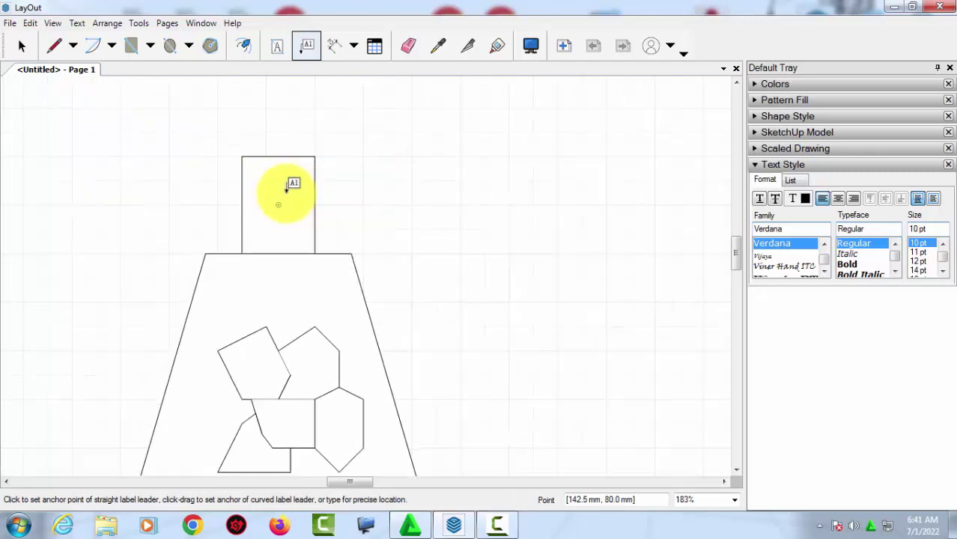
scroll(286, 187, up, 1)
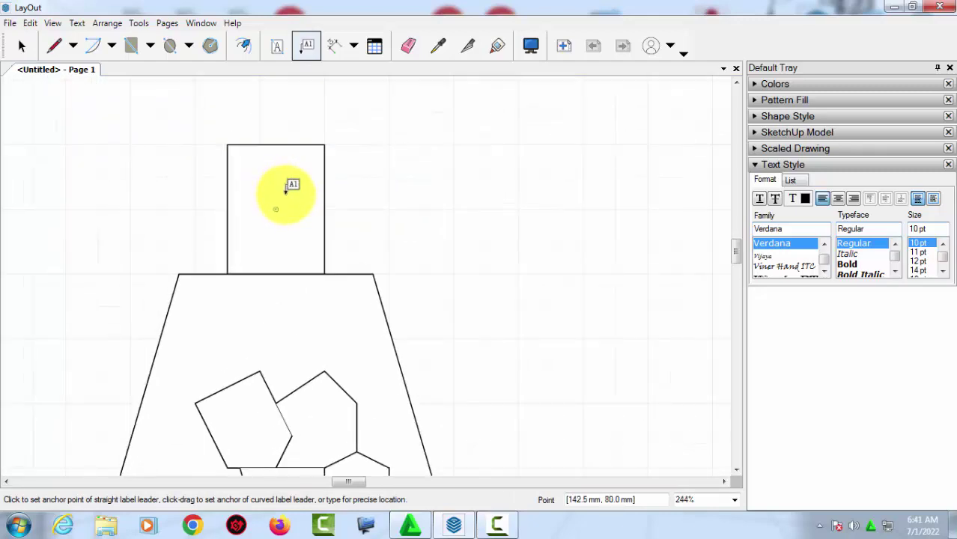
drag(276, 209, 488, 211)
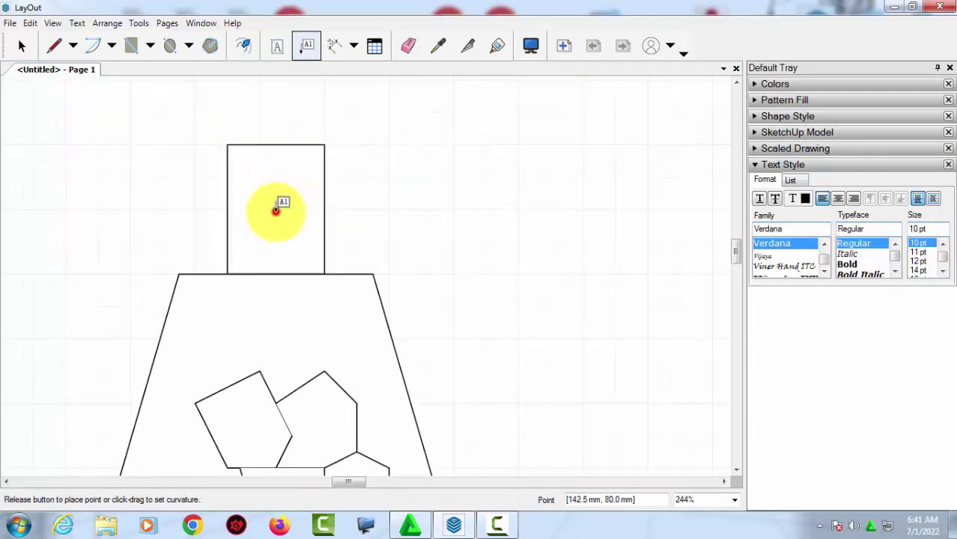
scroll(488, 211, down, 2)
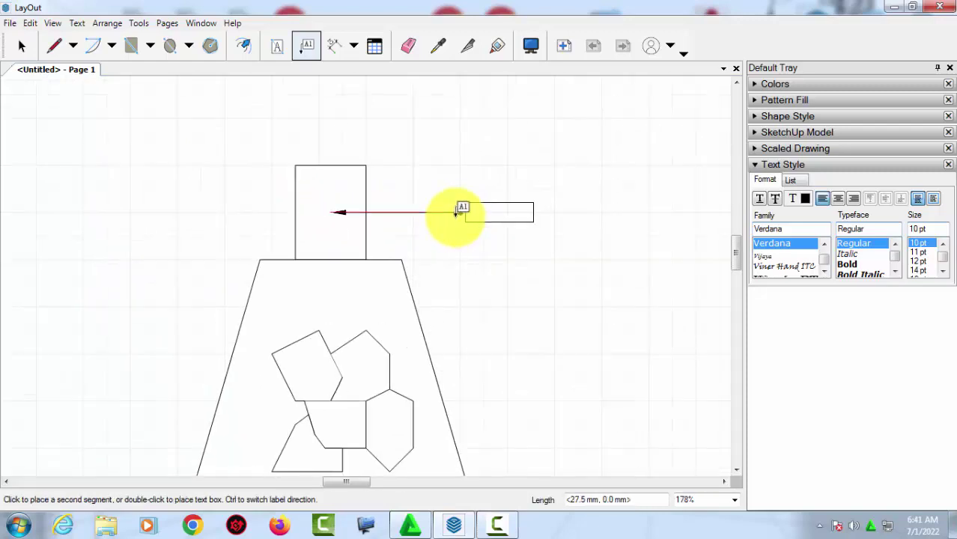
scroll(456, 209, down, 2)
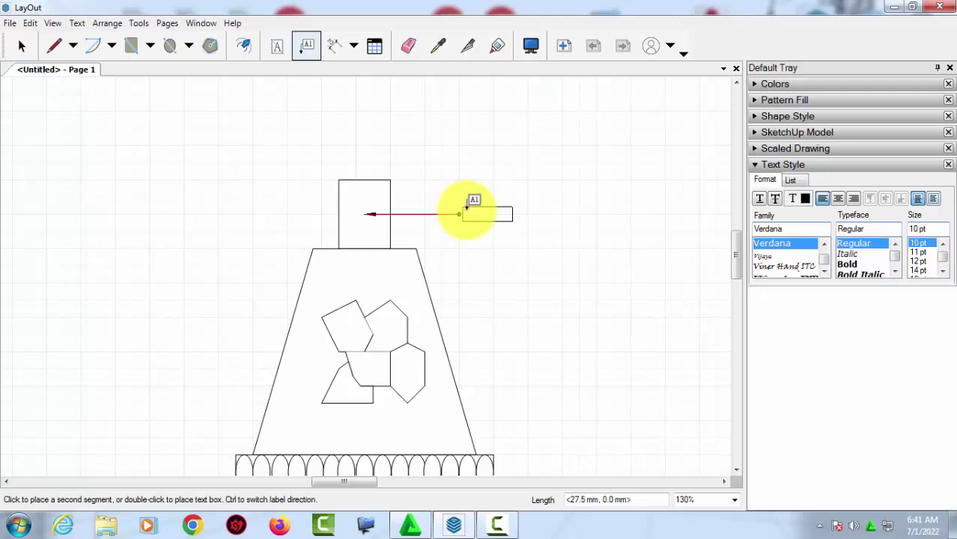
click(466, 208)
scroll(516, 251, down, 1)
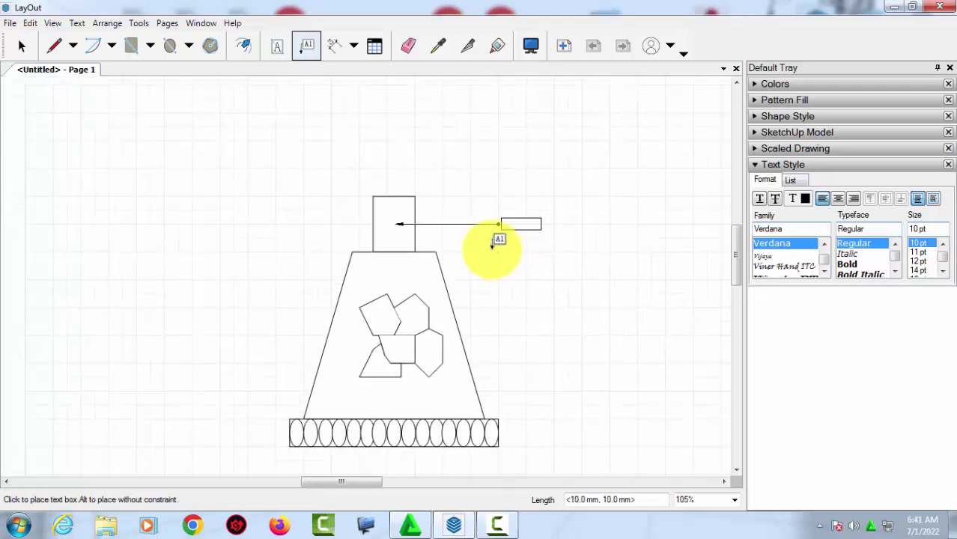
click(485, 240)
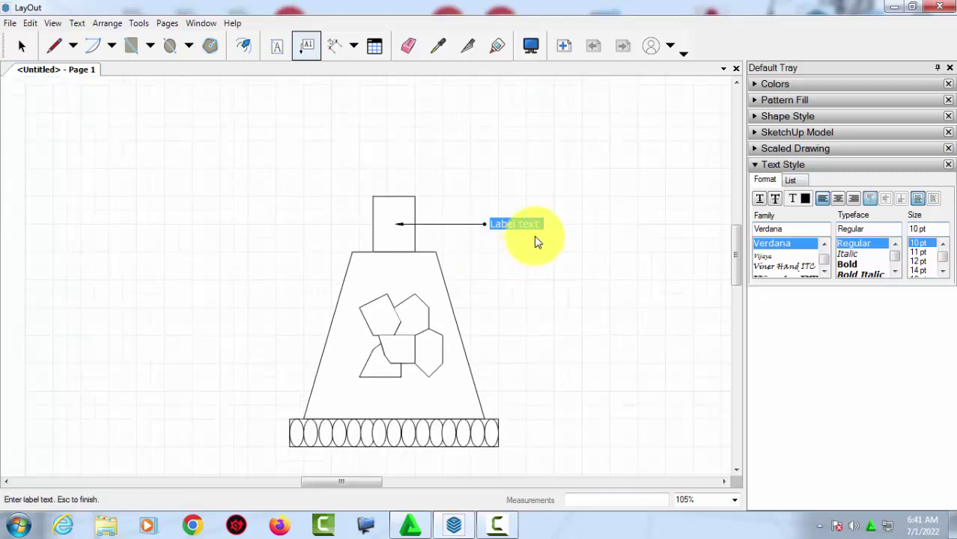
scroll(538, 240, up, 1)
middle_drag(463, 247, 399, 211)
text(Sloof 15 x 20)
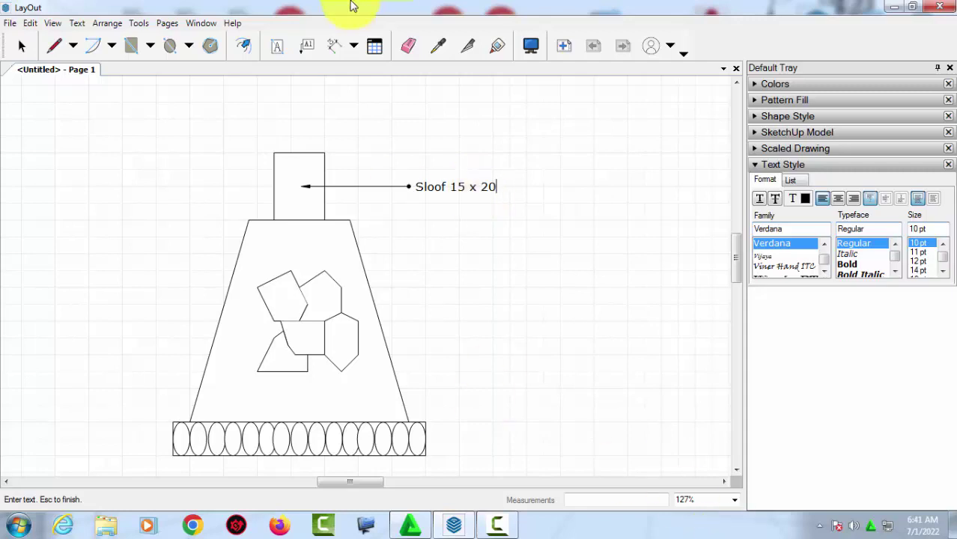
click(438, 238)
Step: Change the Sloof 15 x 20 label font to Vijaya and enlarge it to 16 pt
key(l)
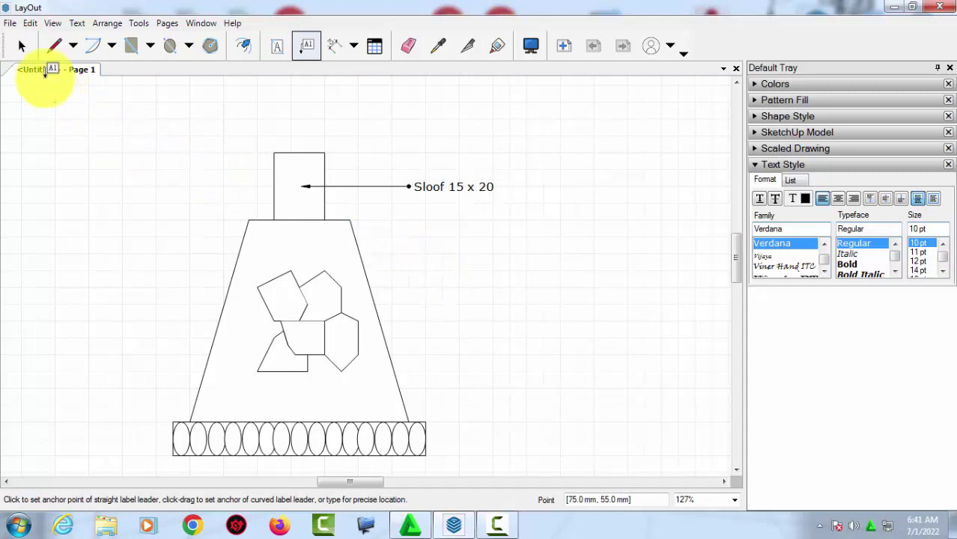
click(21, 45)
scroll(550, 228, down, 1)
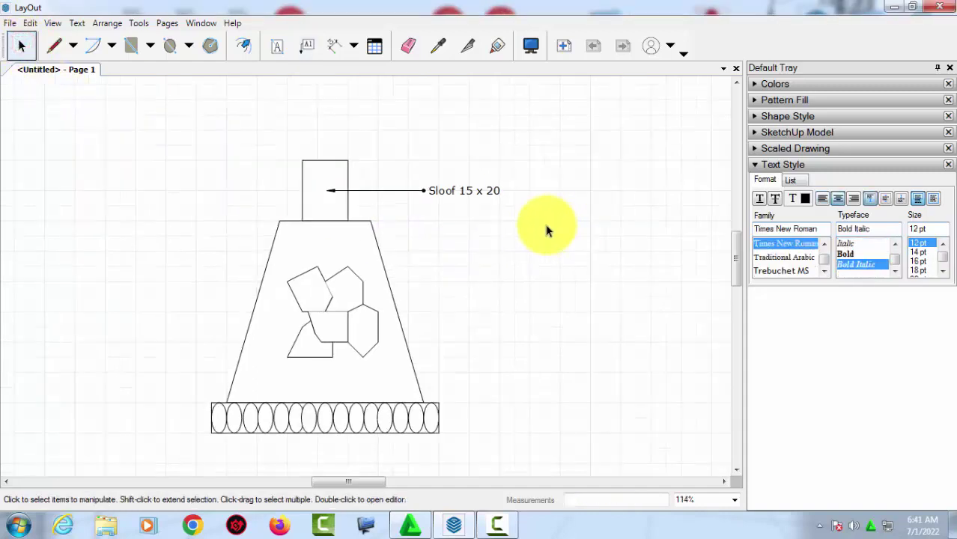
click(451, 193)
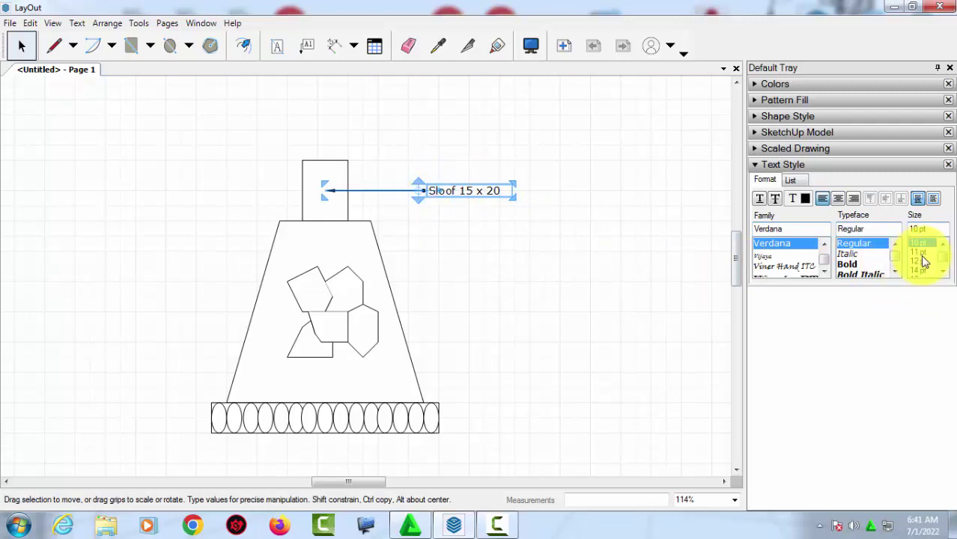
click(920, 261)
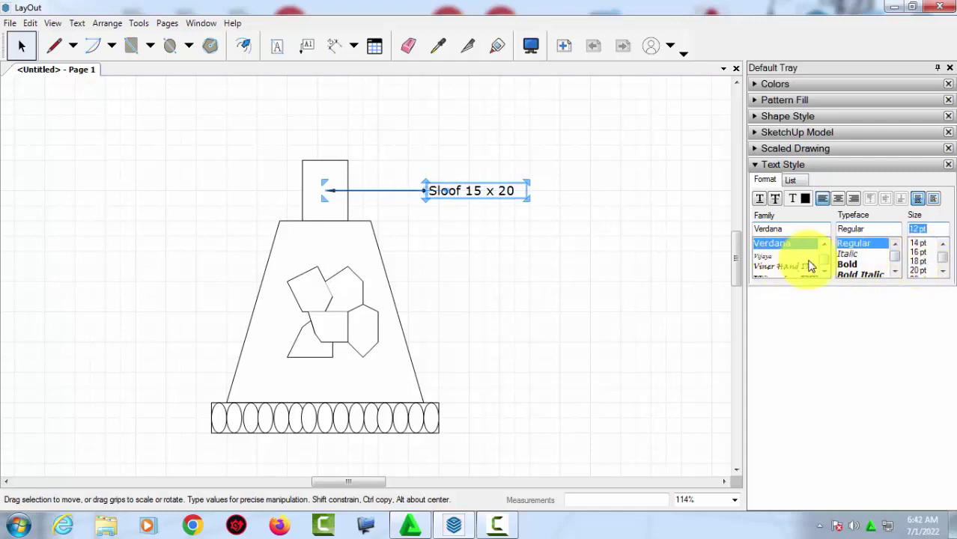
click(763, 256)
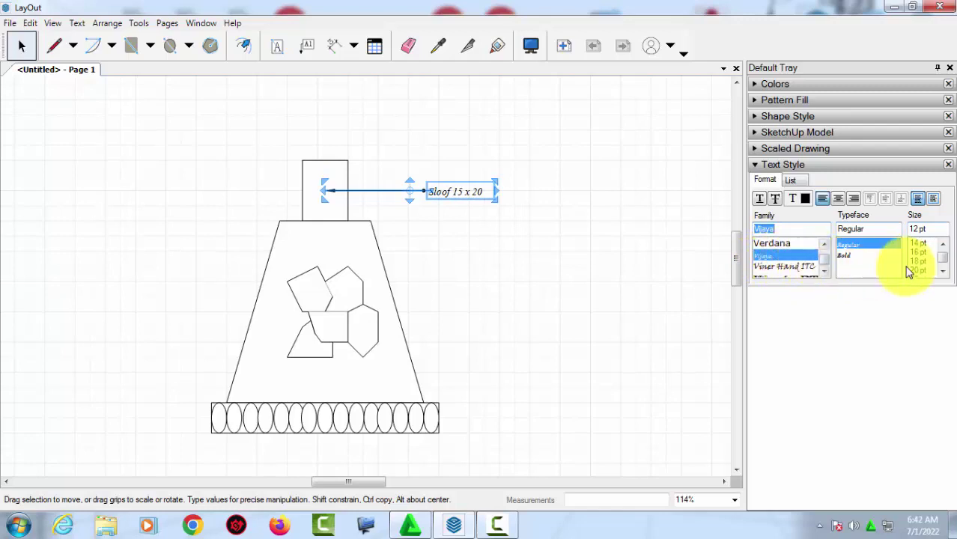
click(917, 246)
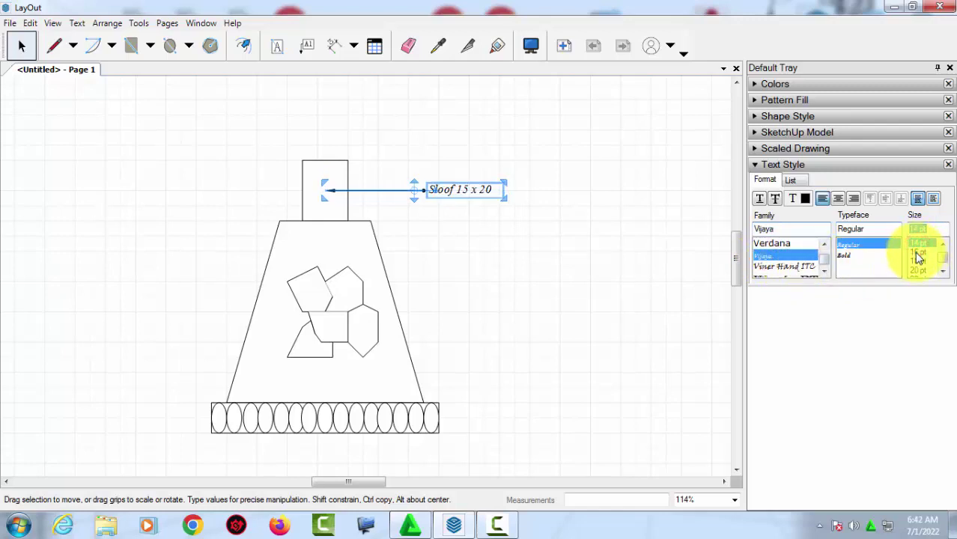
click(917, 255)
Step: Increase the Sloof 15 x 20 label text to 18 pt
click(566, 224)
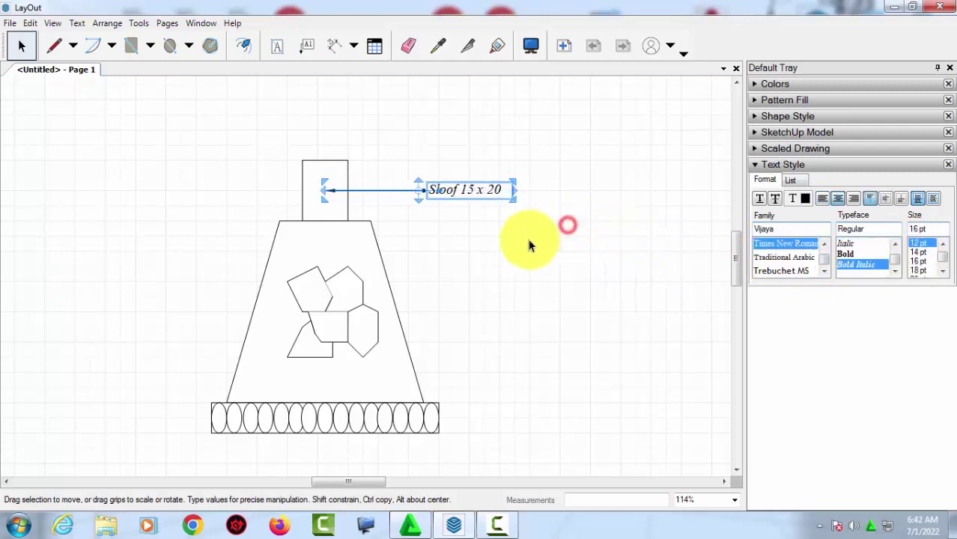
scroll(526, 242, down, 1)
scroll(466, 217, up, 1)
click(460, 197)
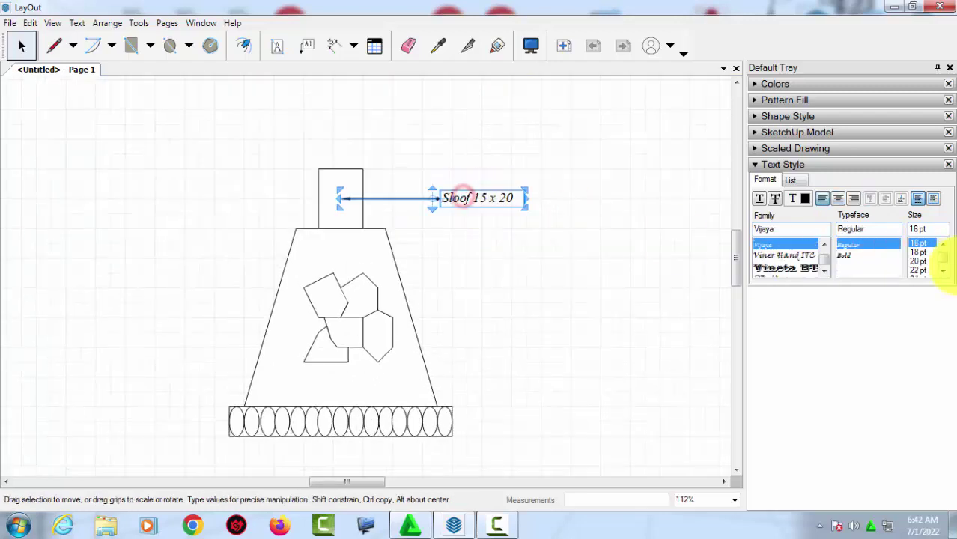
click(919, 256)
click(549, 197)
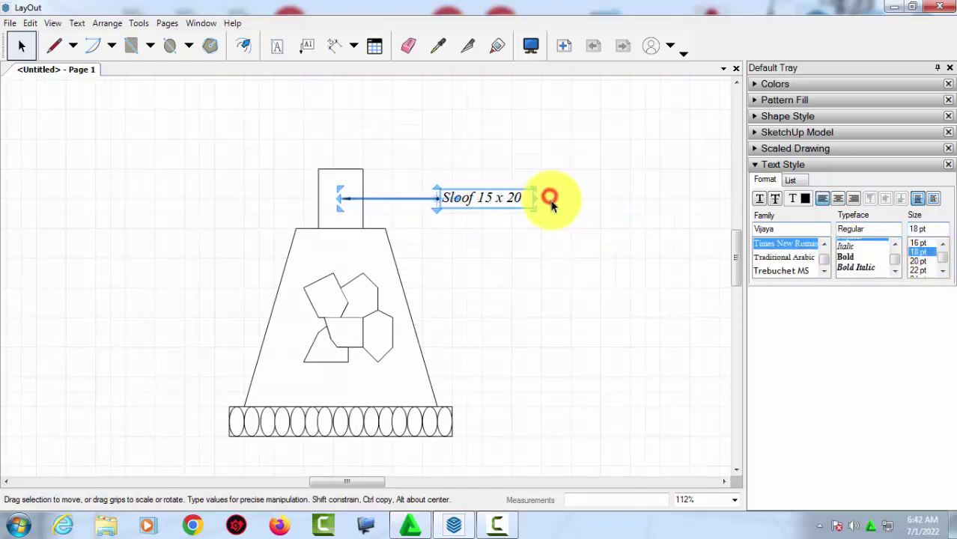
scroll(534, 219, up, 1)
middle_drag(451, 300, 395, 253)
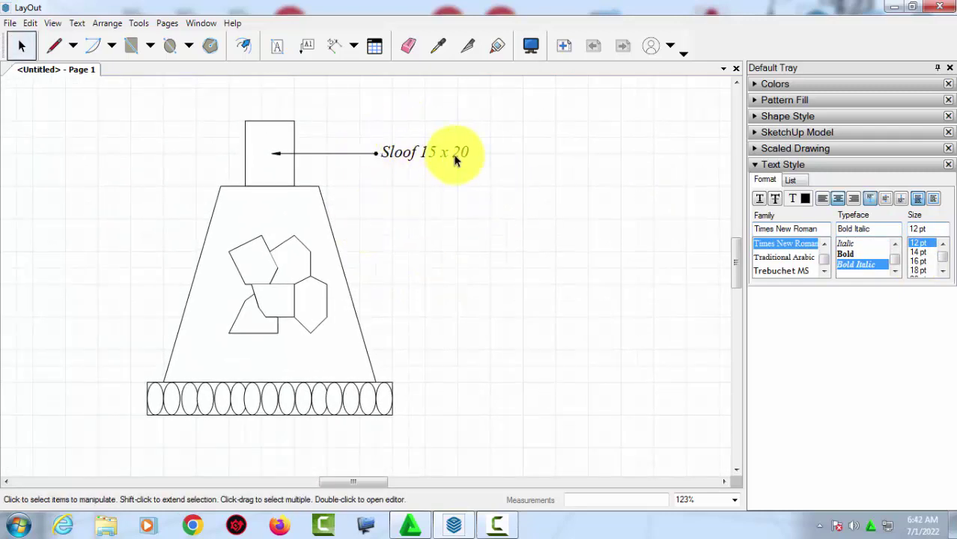
click(319, 154)
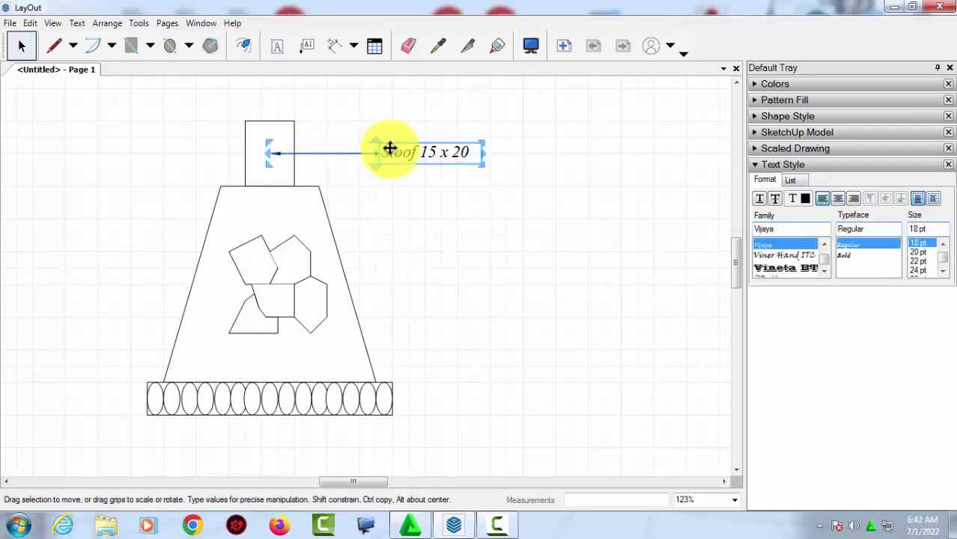
Step: Give the Sloof 15 x 20 leader an open start arrowhead
click(794, 102)
click(788, 100)
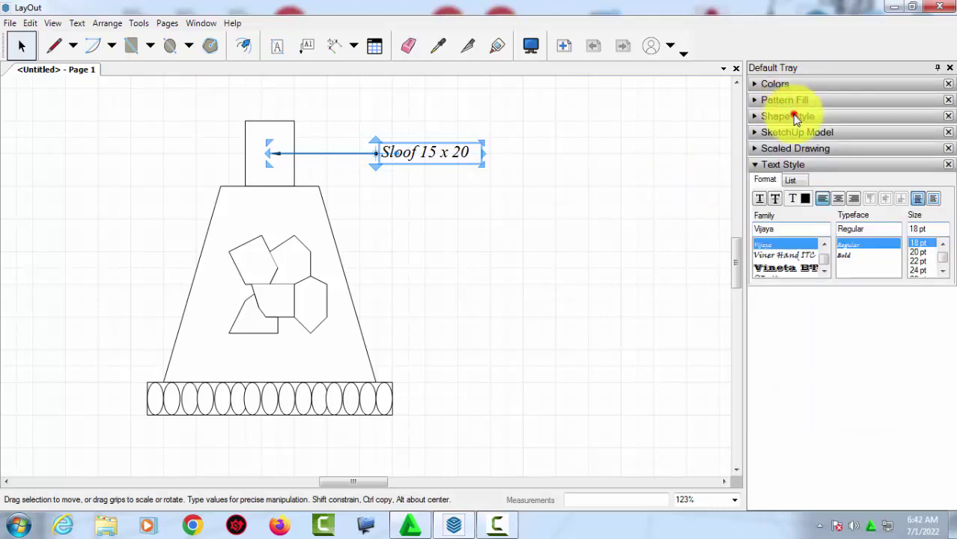
click(795, 117)
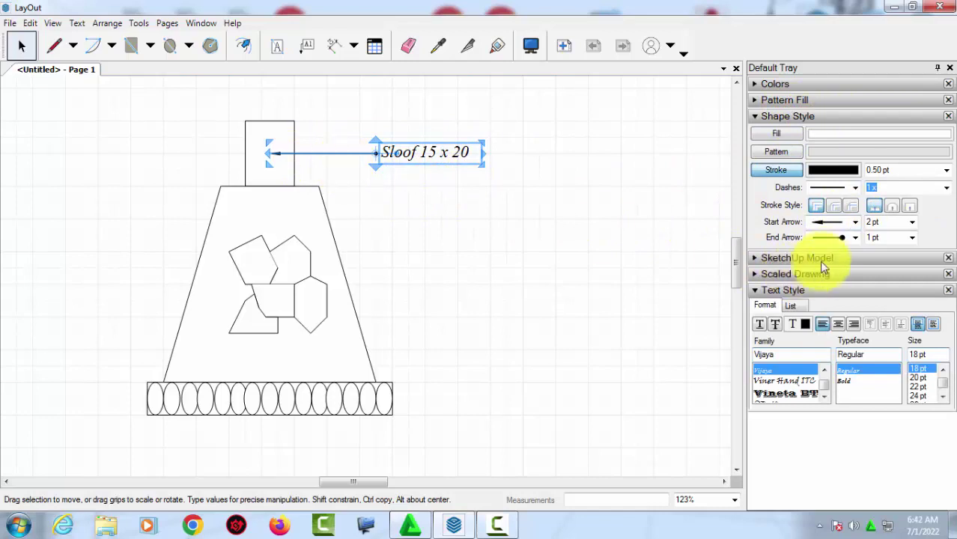
click(855, 223)
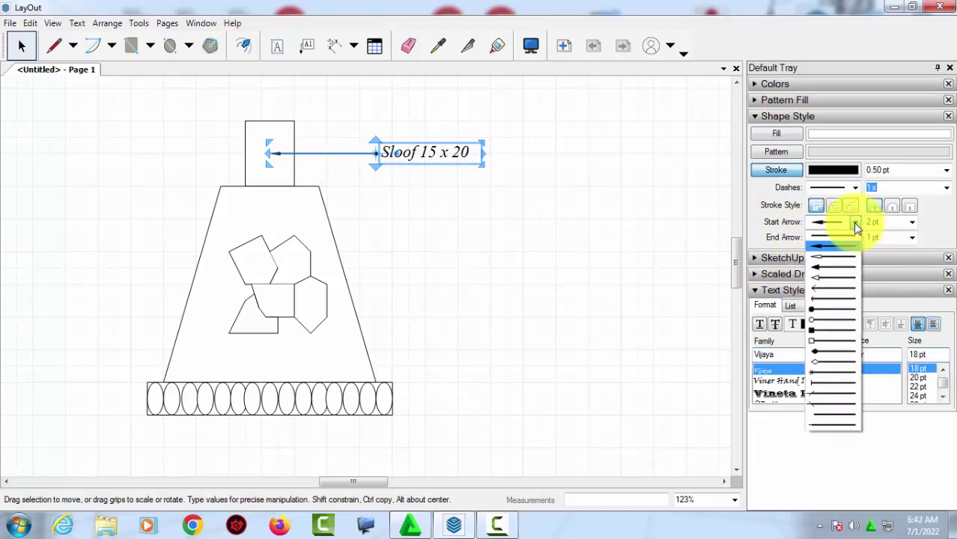
click(818, 257)
scroll(259, 160, up, 2)
scroll(259, 161, up, 1)
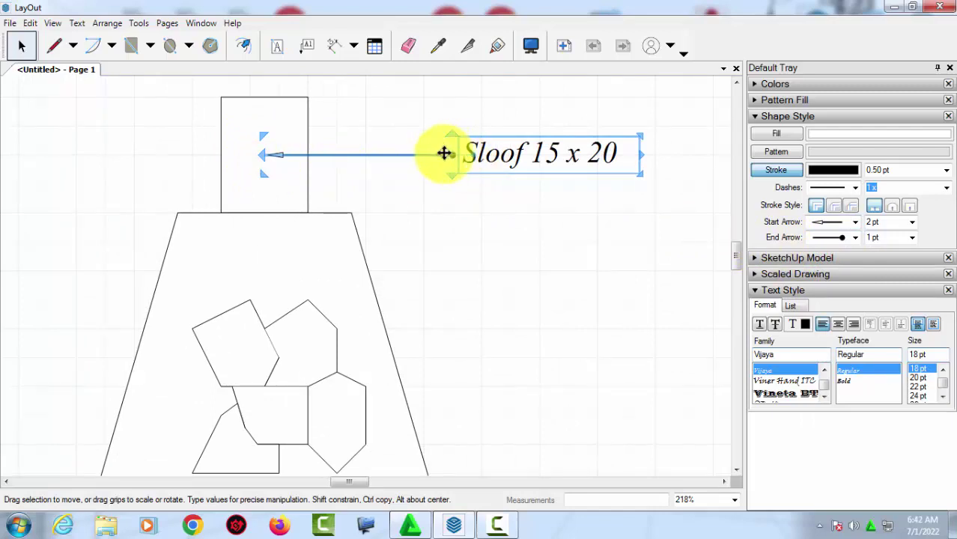
click(855, 237)
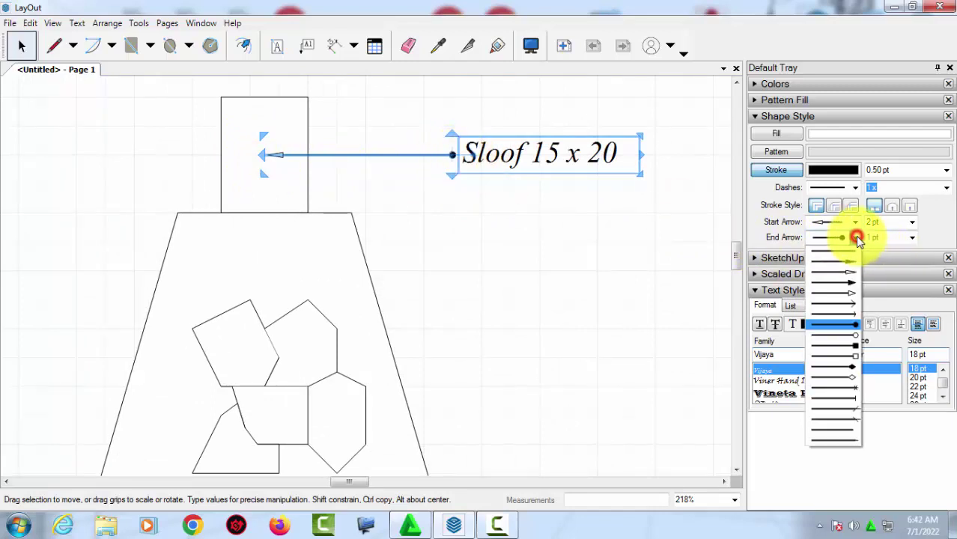
Step: Set the Sloof 15 x 20 leader's start arrowhead size to 3 pt
click(466, 187)
scroll(426, 175, down, 2)
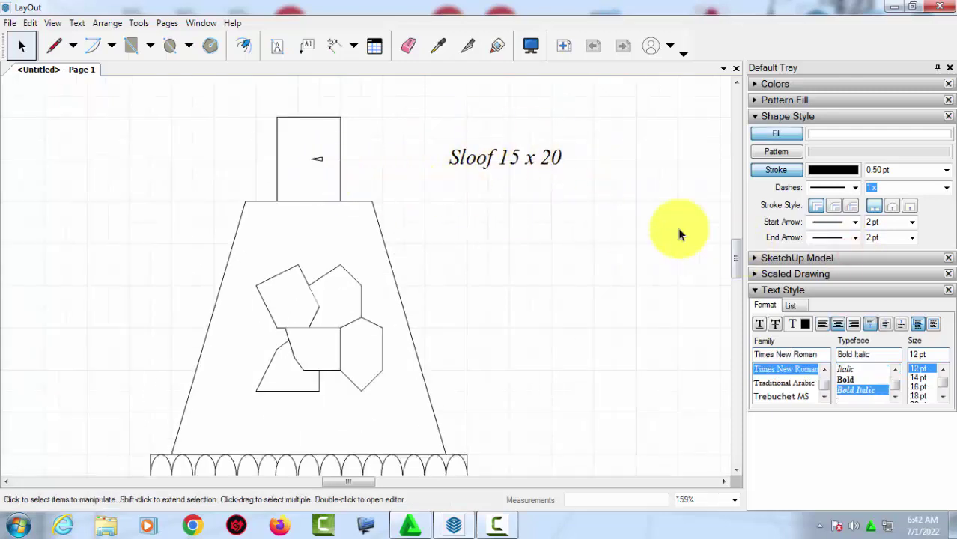
click(391, 157)
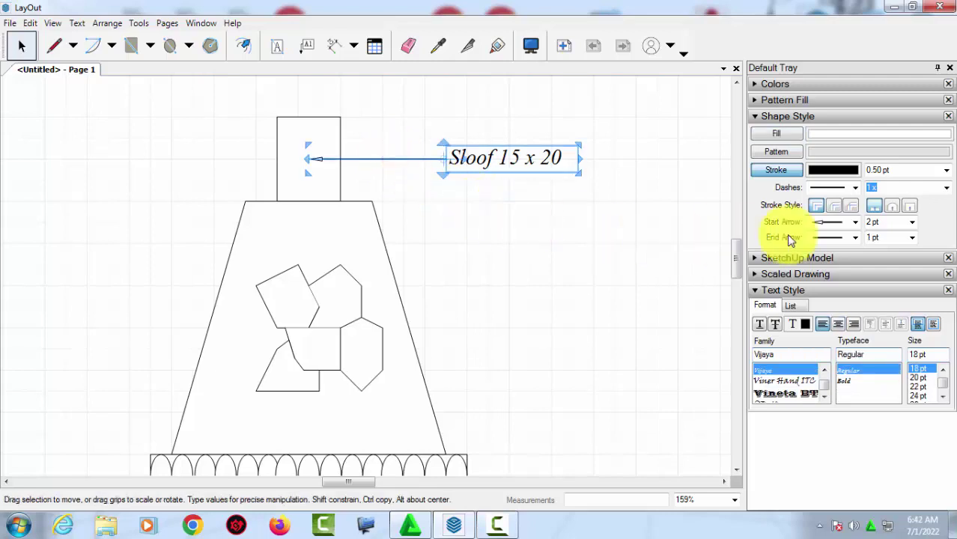
click(912, 222)
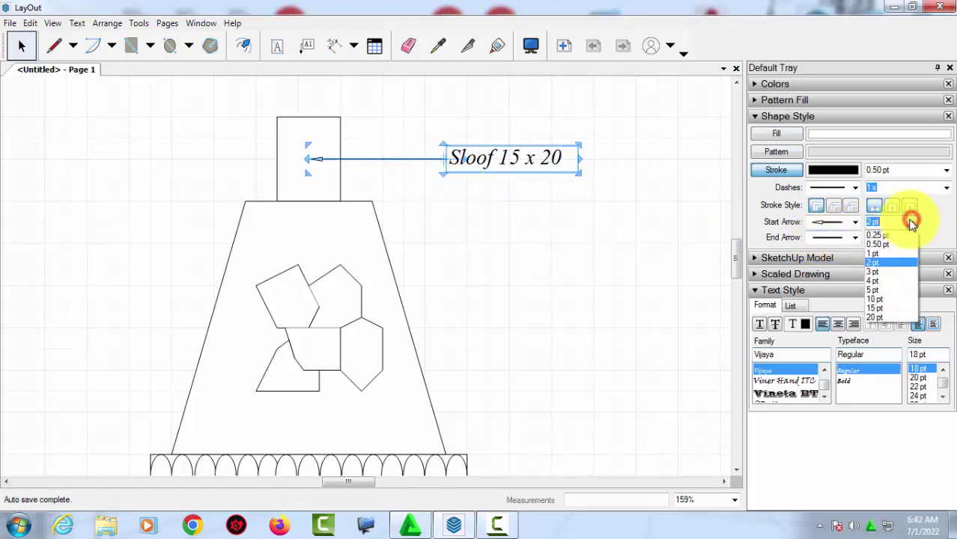
click(888, 270)
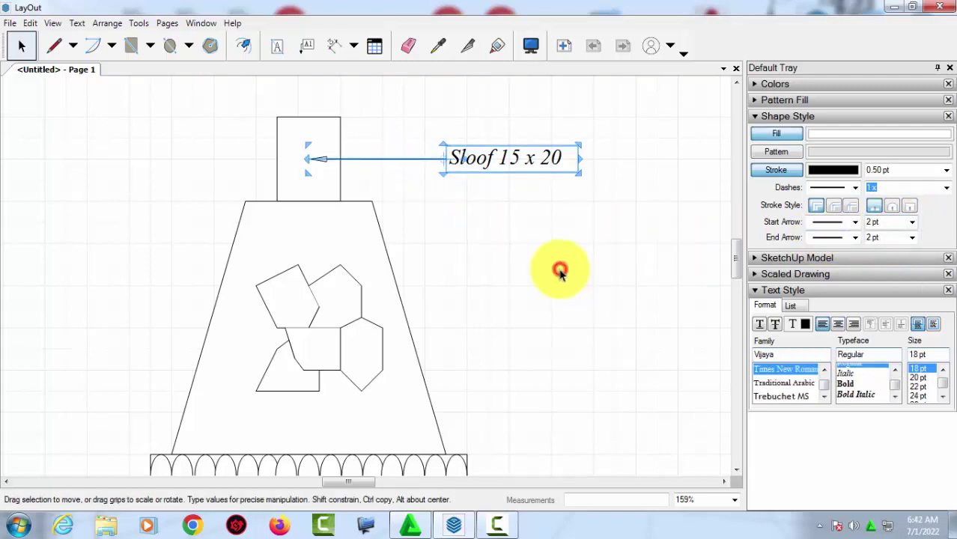
click(560, 271)
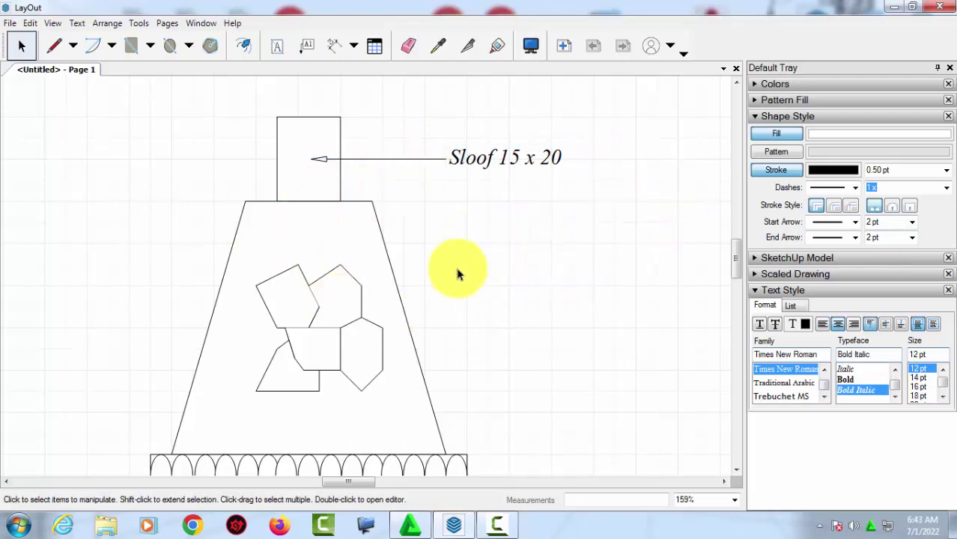
Step: Make 3 pt the default start arrowhead size with nothing selected
scroll(338, 266, down, 1)
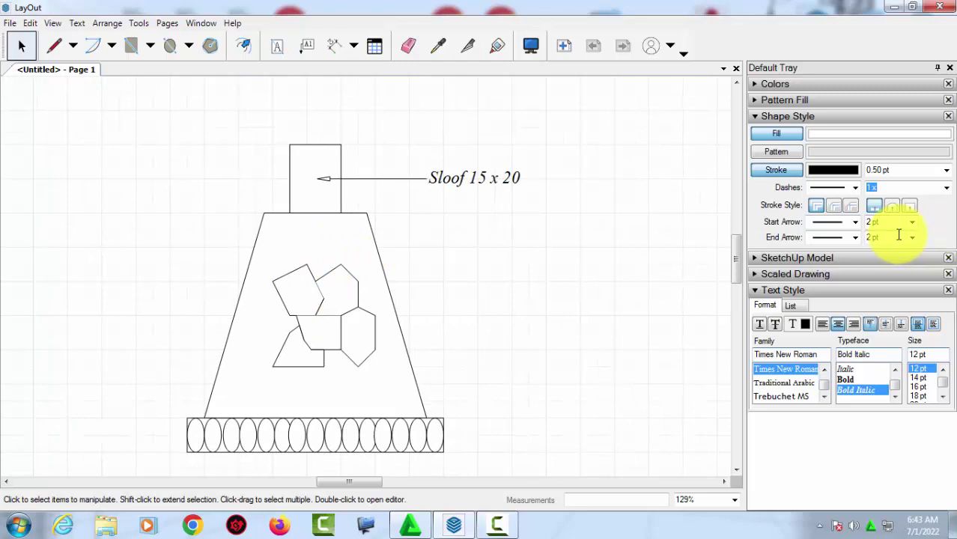
click(855, 222)
click(854, 223)
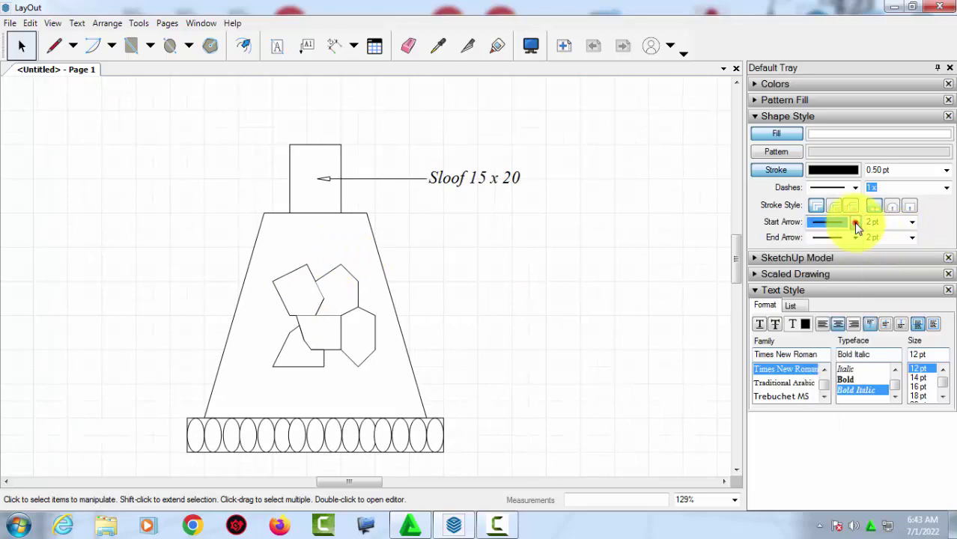
click(912, 223)
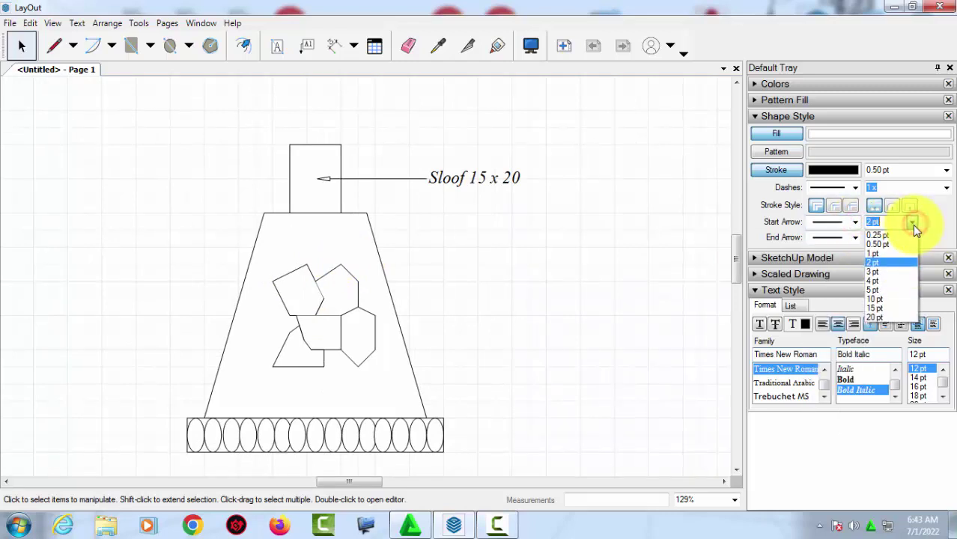
click(892, 272)
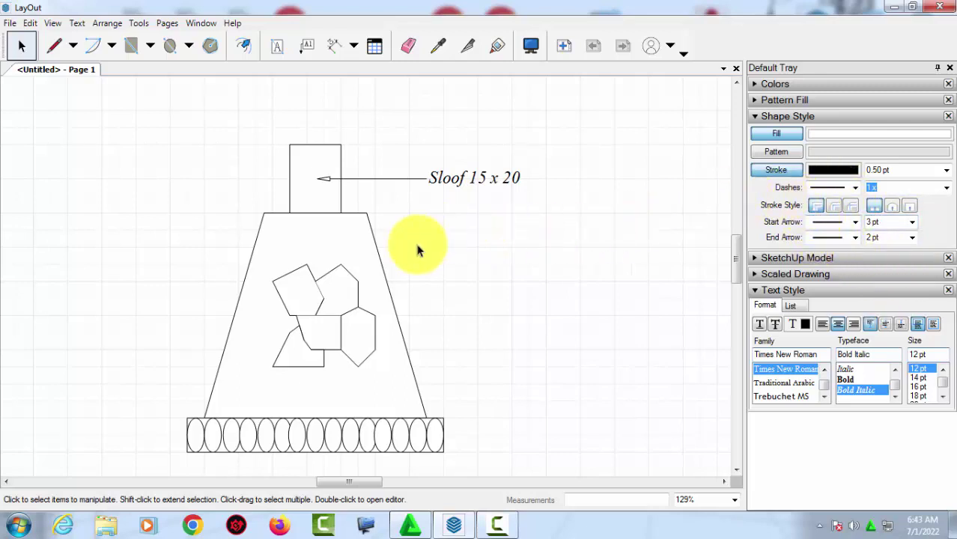
click(301, 47)
click(342, 289)
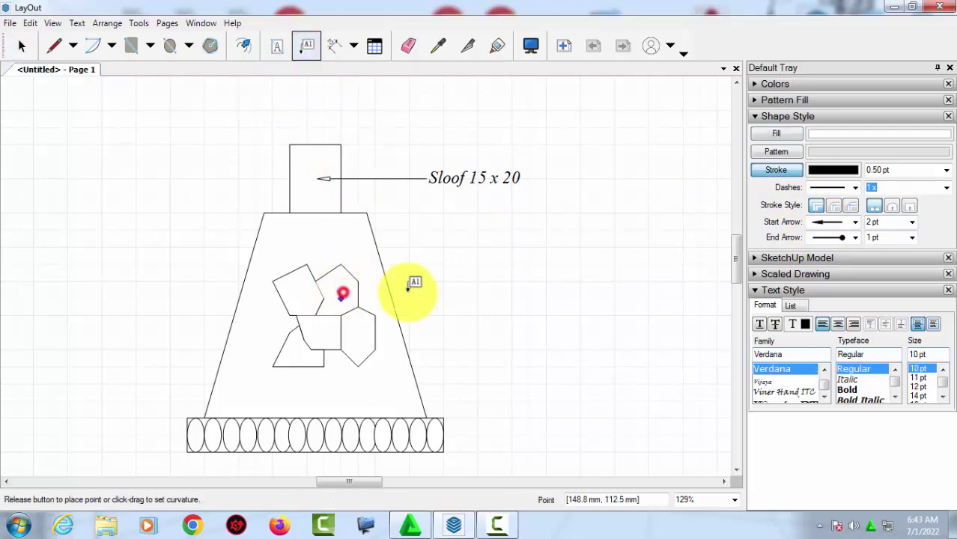
click(446, 289)
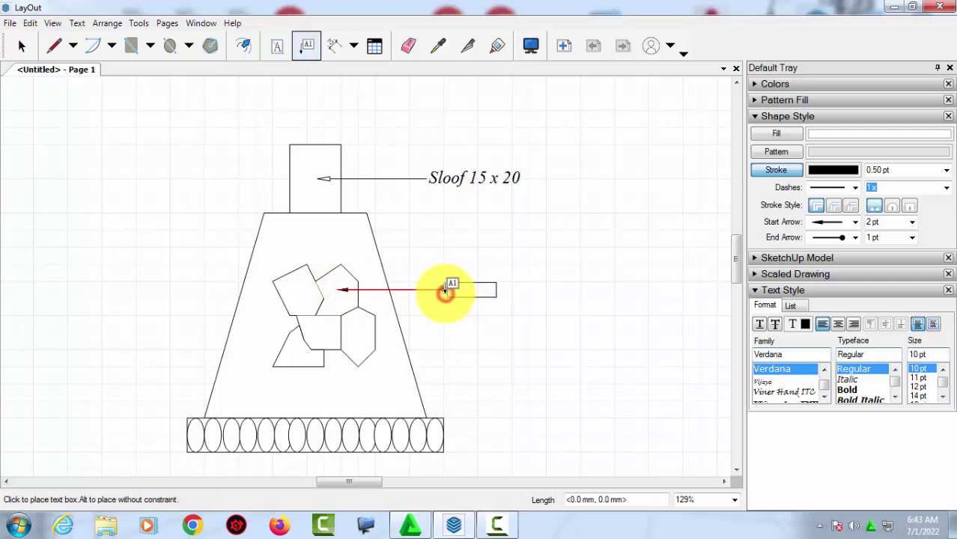
scroll(449, 303, up, 1)
scroll(455, 299, up, 1)
click(465, 294)
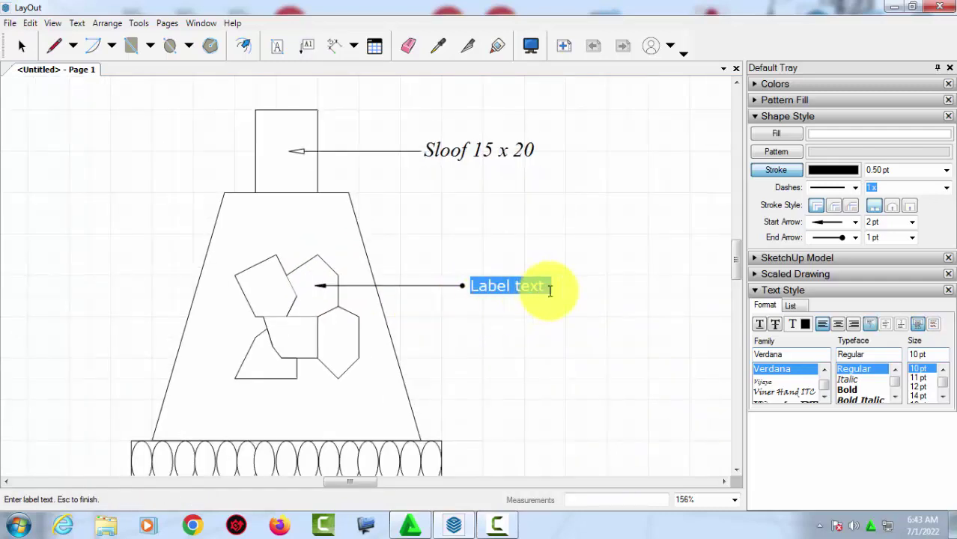
key(Escape)
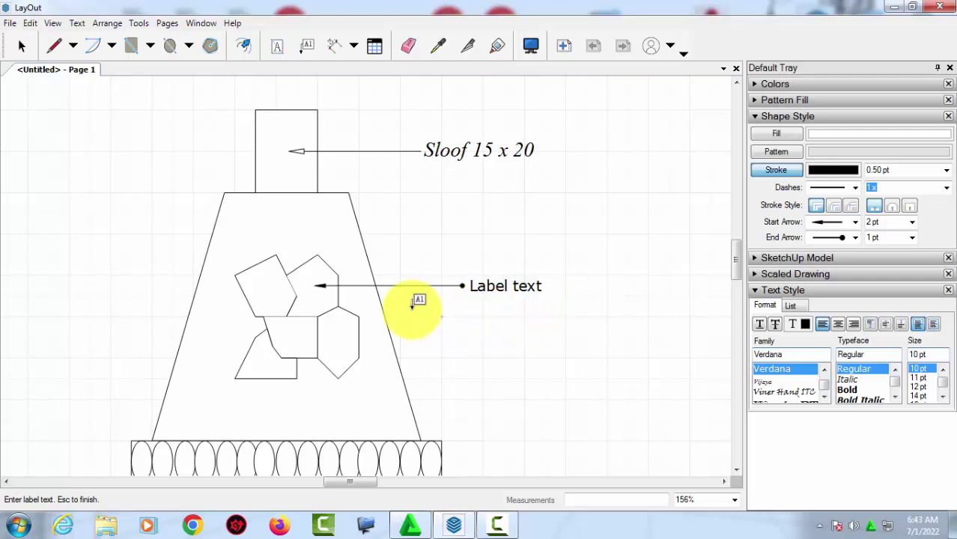
key(space)
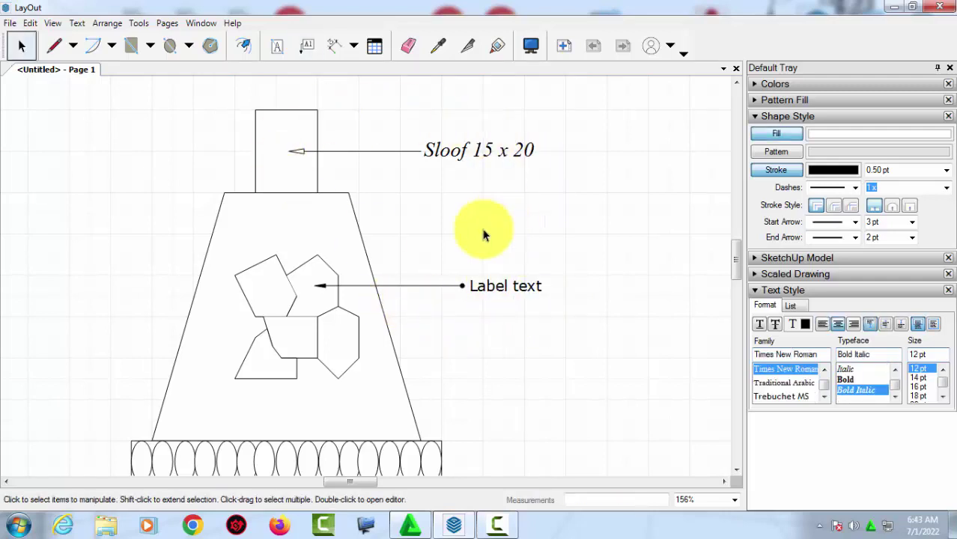
click(456, 286)
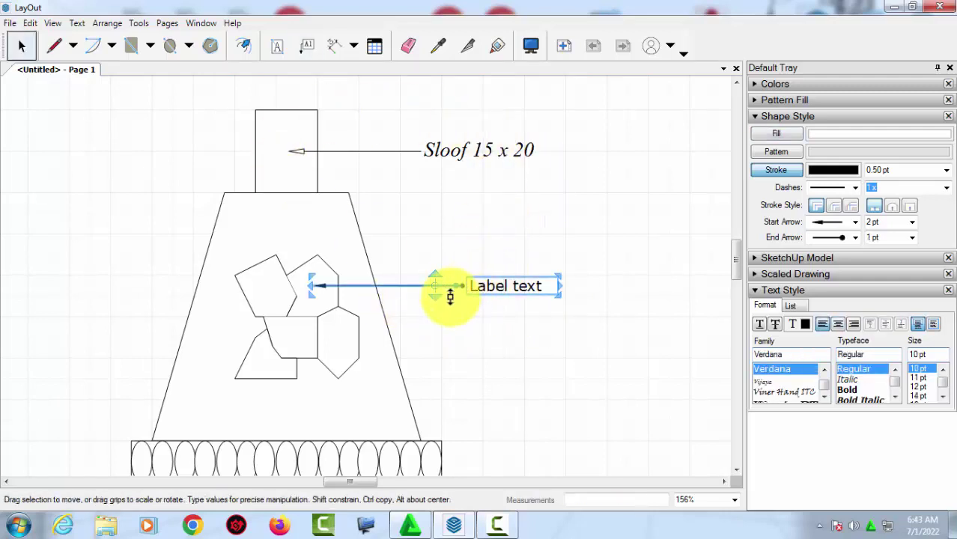
key(Delete)
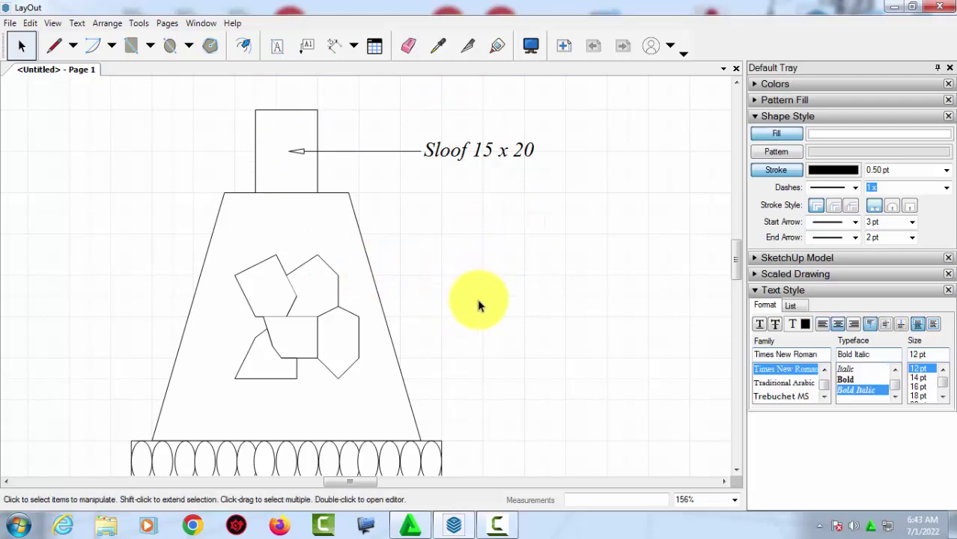
Step: Set label defaults to a 3 pt open start arrowhead, plain end, and Vijaya 14 pt text
click(305, 46)
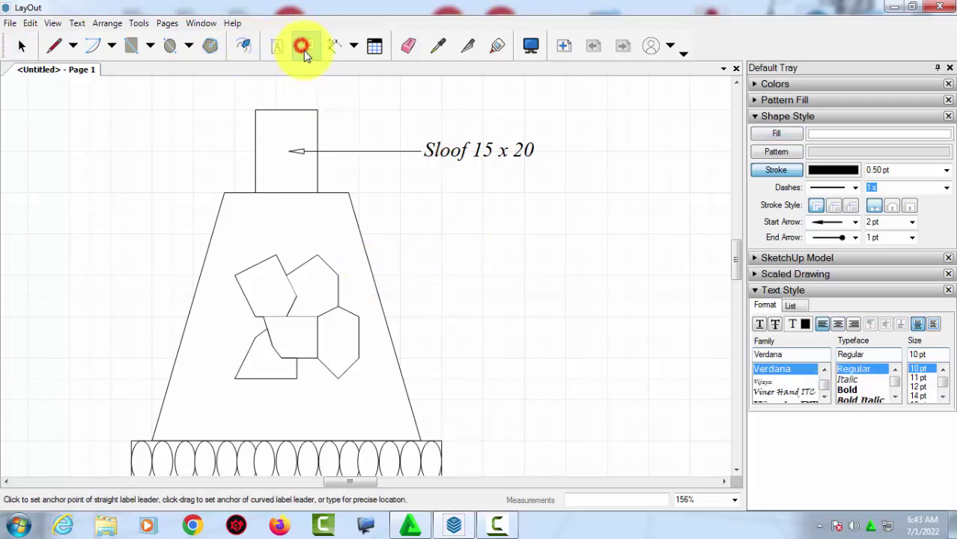
click(855, 222)
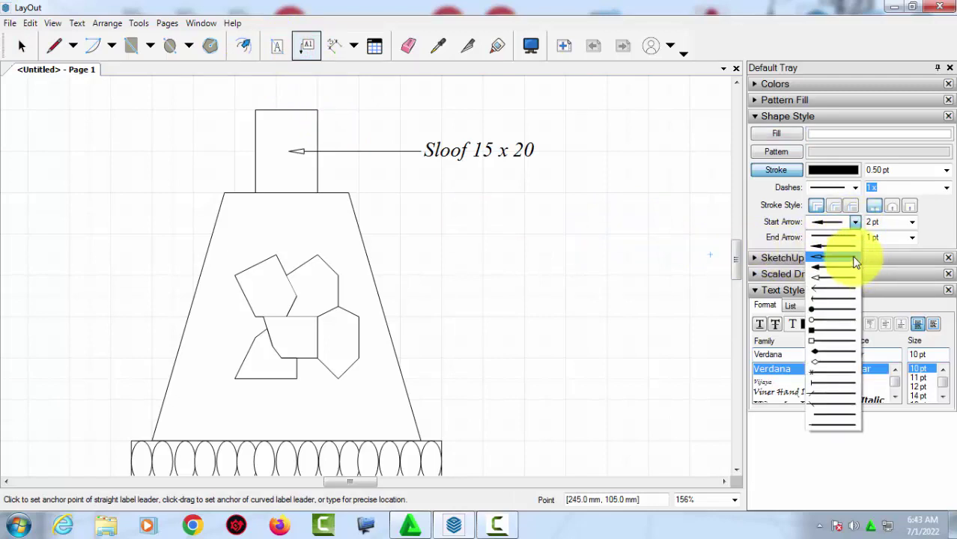
click(856, 259)
click(912, 223)
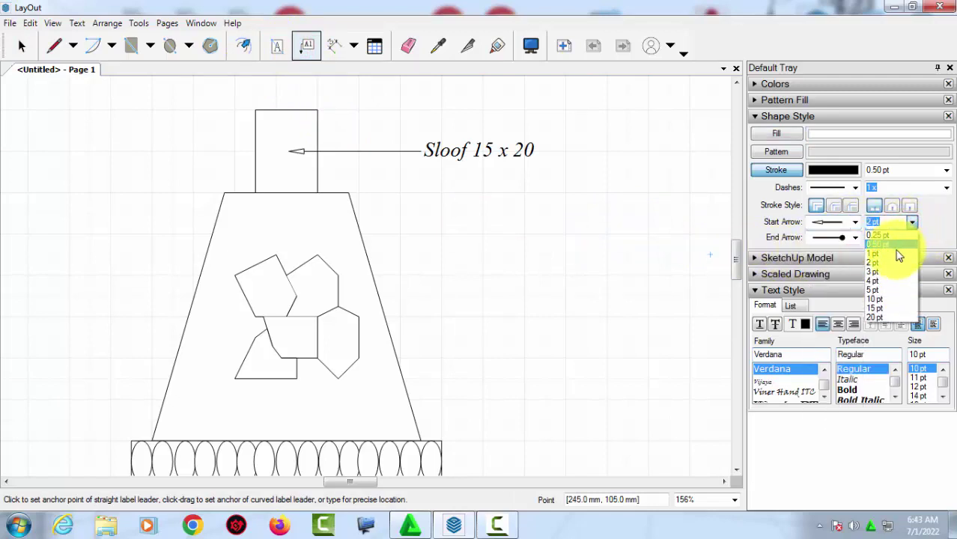
click(876, 269)
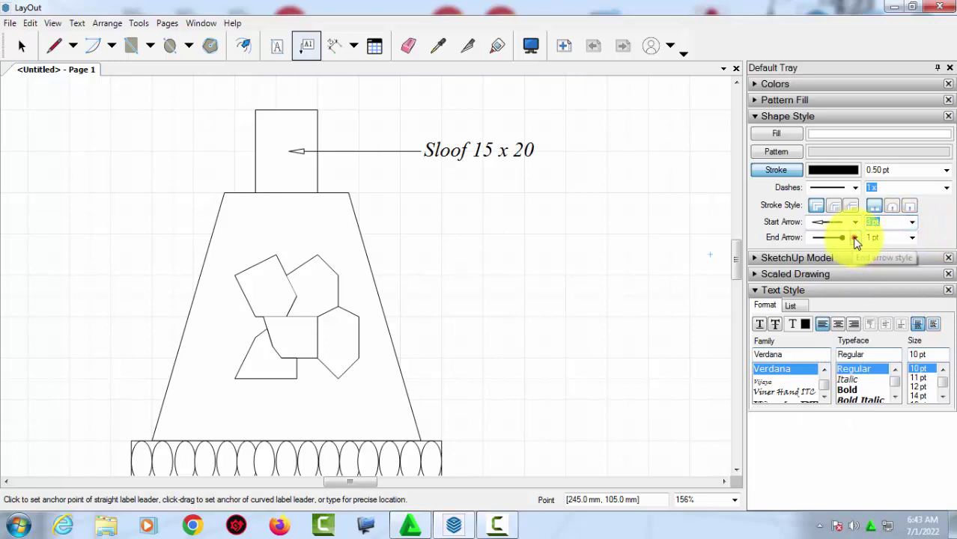
click(854, 238)
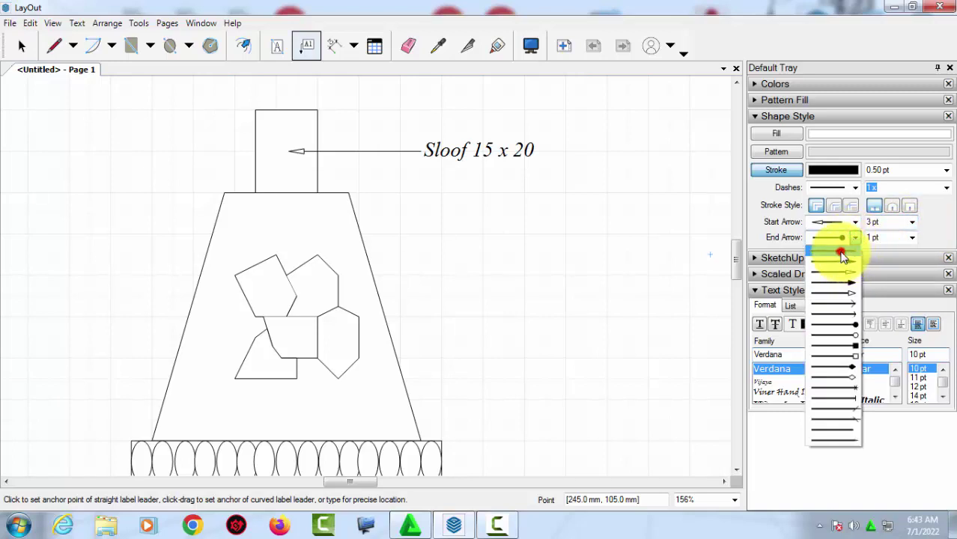
click(843, 255)
click(760, 382)
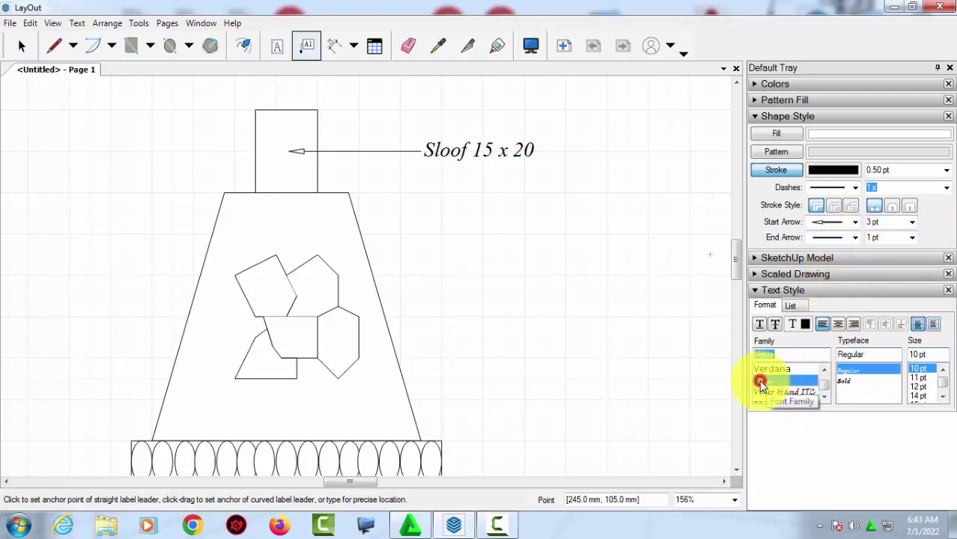
click(927, 397)
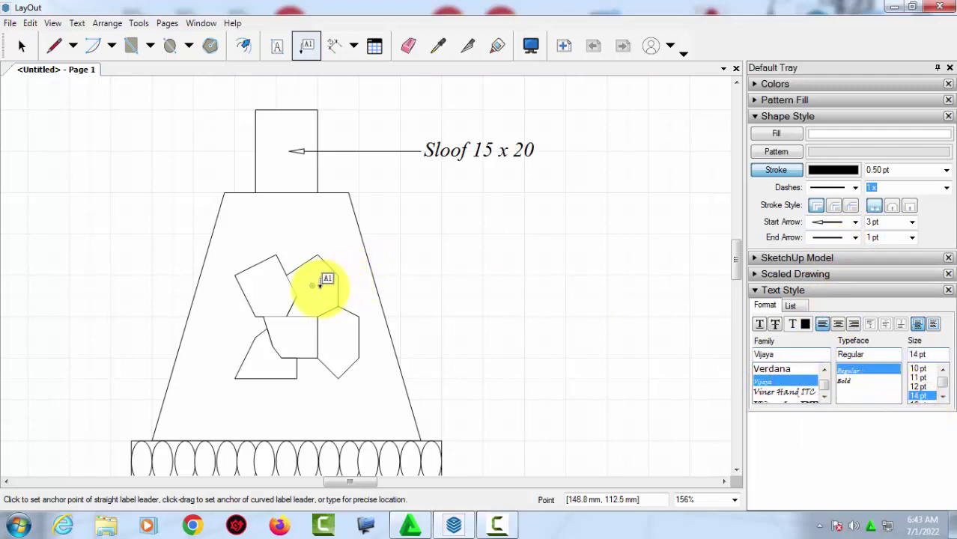
Step: Draw a leader from the stone cluster to the right labelled 'Pondasi Batu Kosong'
drag(320, 286, 495, 283)
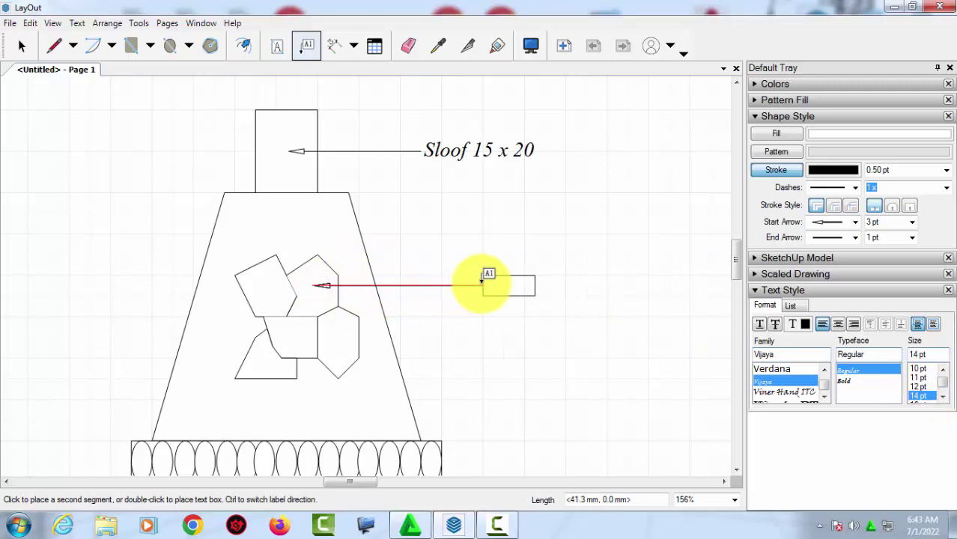
click(481, 281)
click(488, 289)
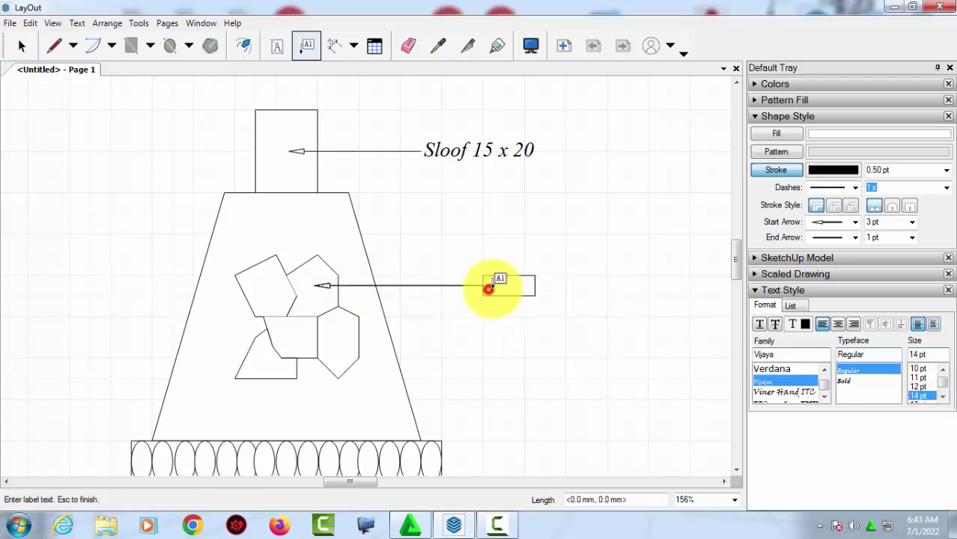
key(BackSpace)
text(Pondasi Batu Kosong)
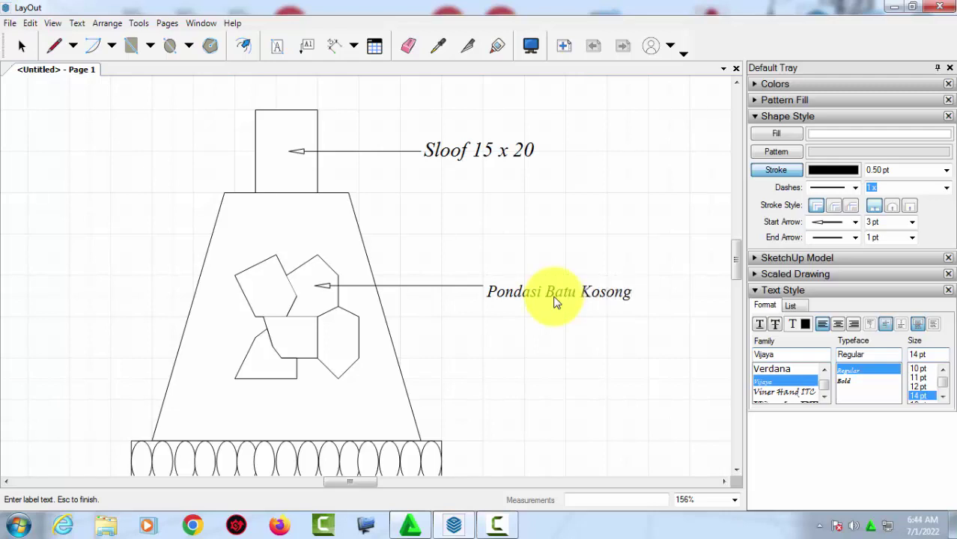
click(22, 46)
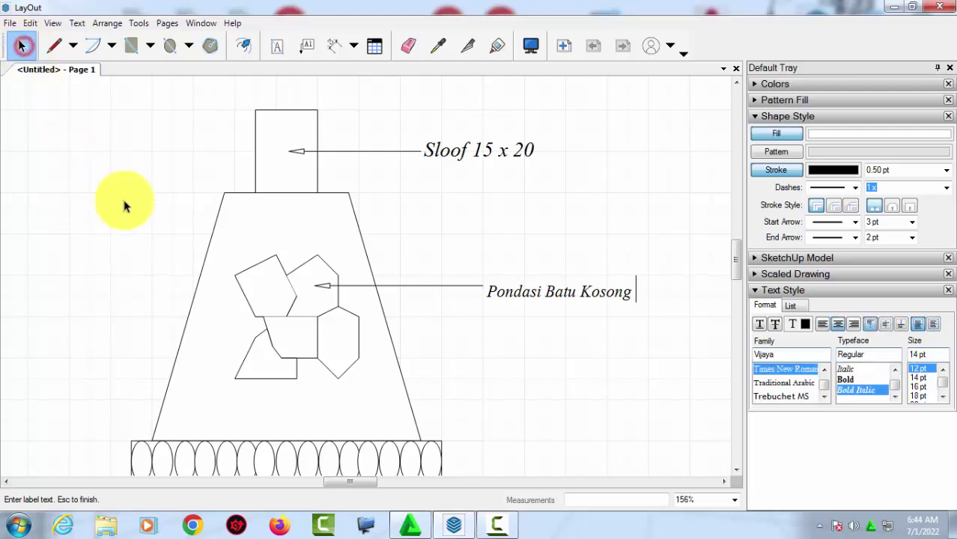
Step: Edit the stone label, replacing 'Kosong' with 'Kali' so it reads 'Pondasi Batu Kali'
scroll(613, 349, down, 1)
middle_drag(522, 331, 495, 256)
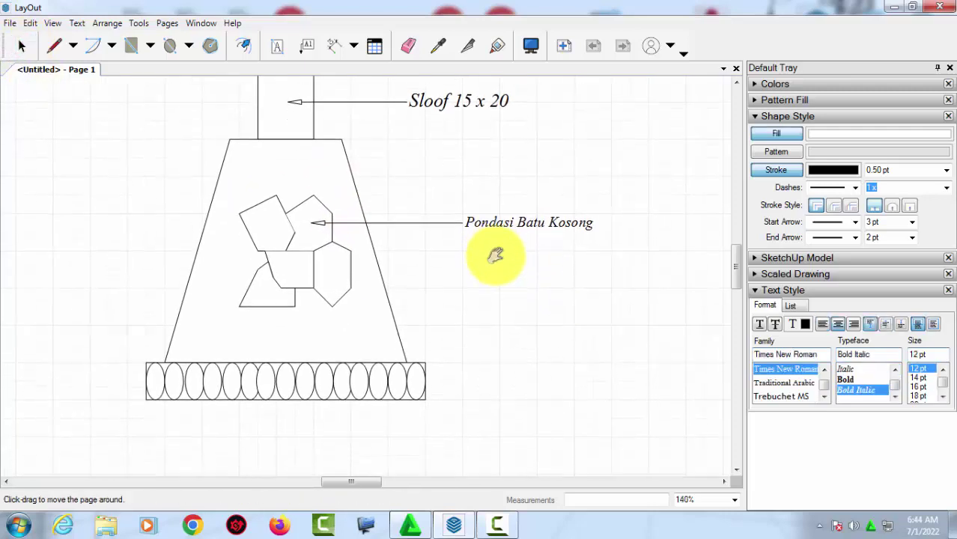
middle_drag(442, 324, 420, 331)
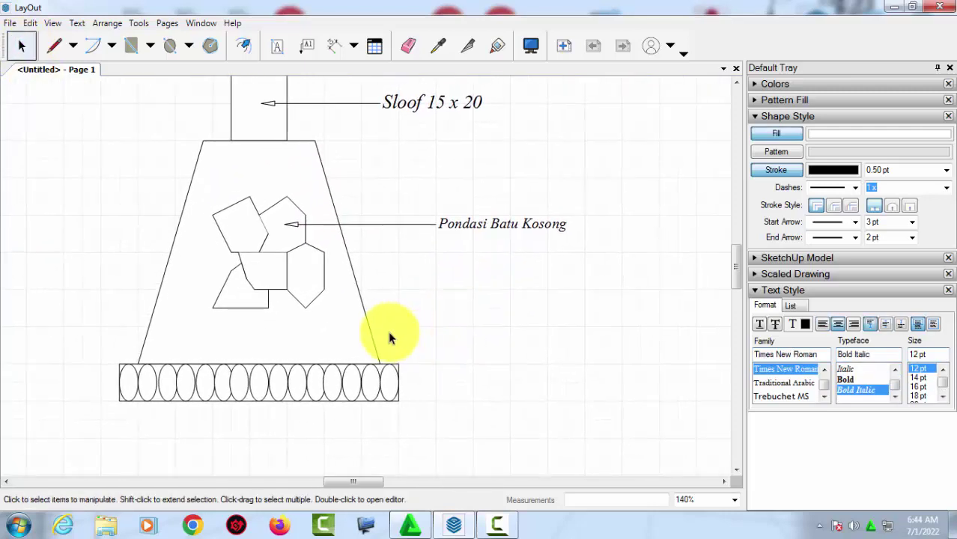
click(488, 223)
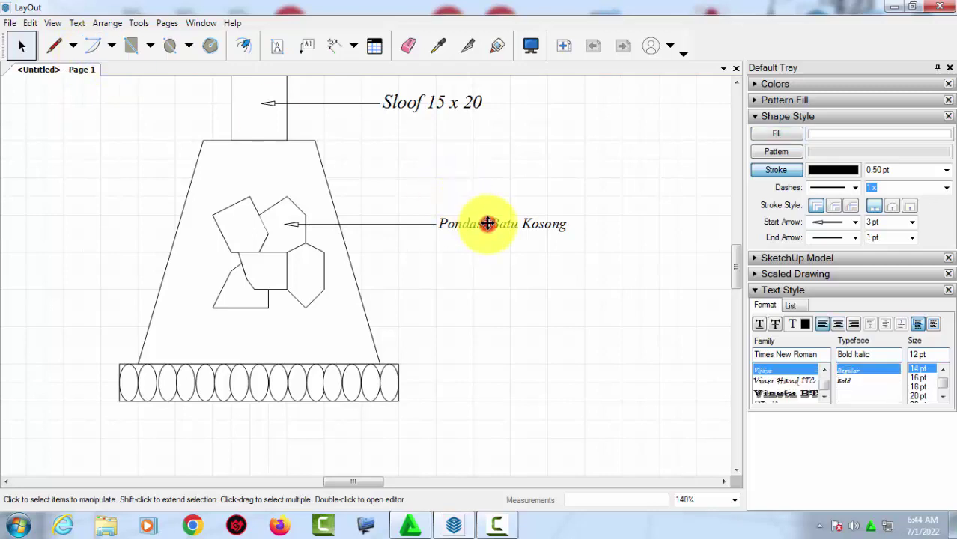
double_click(488, 223)
scroll(535, 224, up, 2)
click(524, 222)
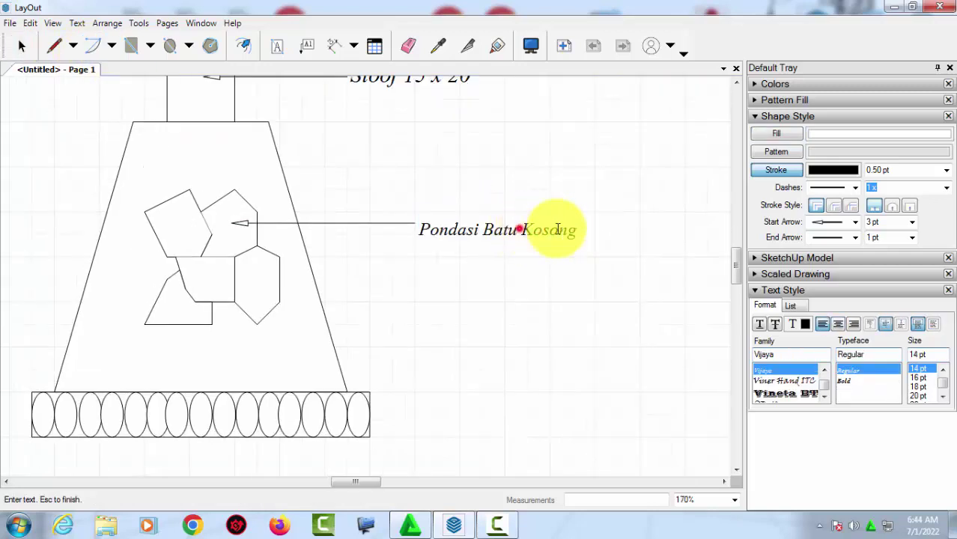
drag(557, 229, 629, 230)
key(BackSpace)
text(ali)
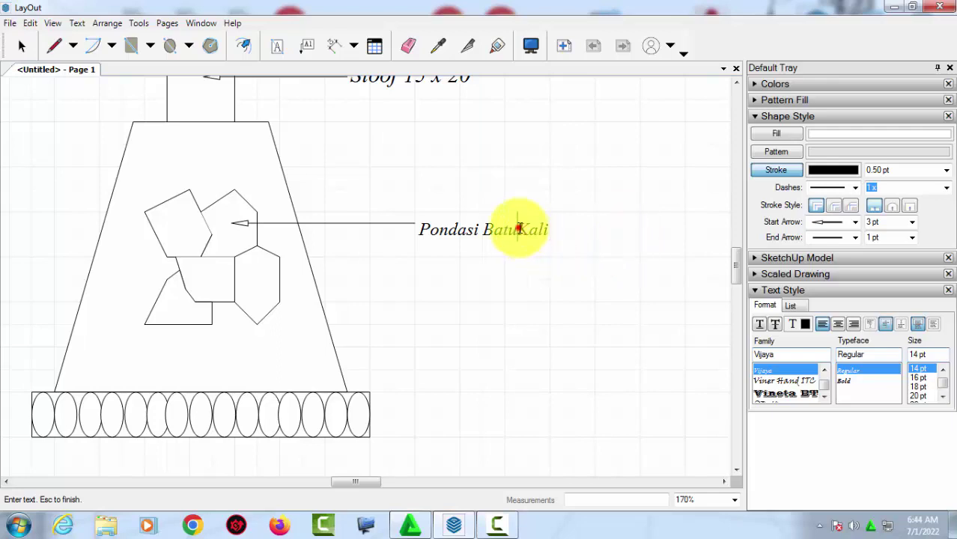
click(570, 252)
scroll(471, 255, down, 1)
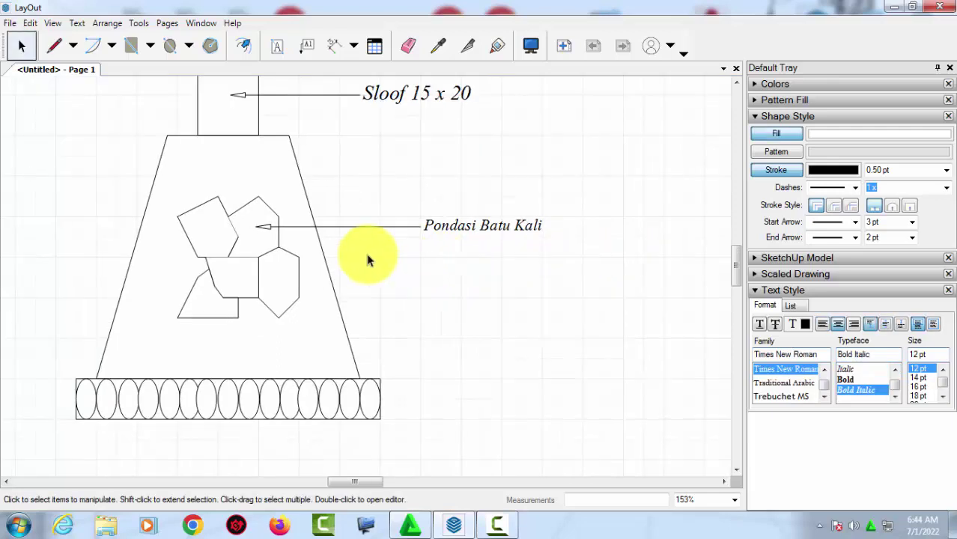
scroll(367, 260, down, 1)
click(468, 227)
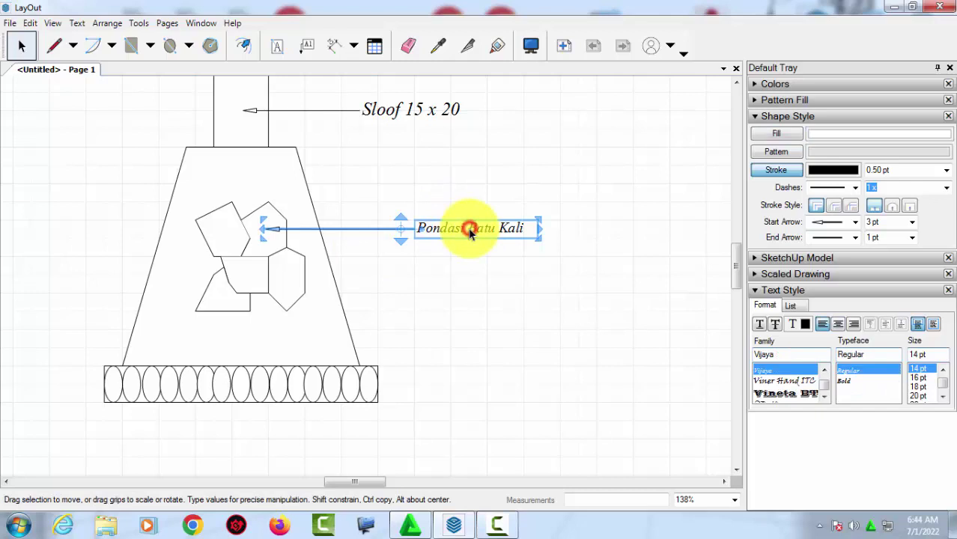
click(423, 278)
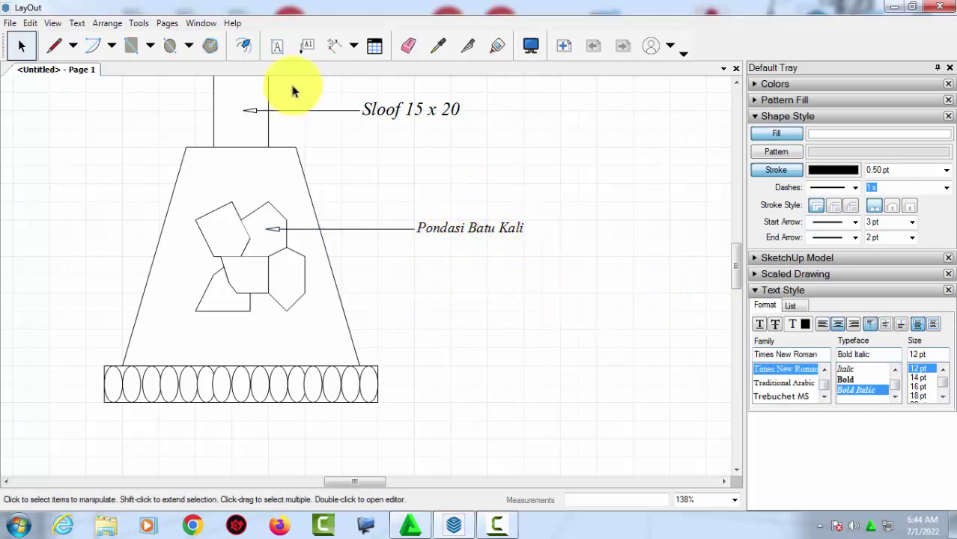
Step: Set label text to 18 pt, then draw and undo a trial label from the ellipse base
click(305, 47)
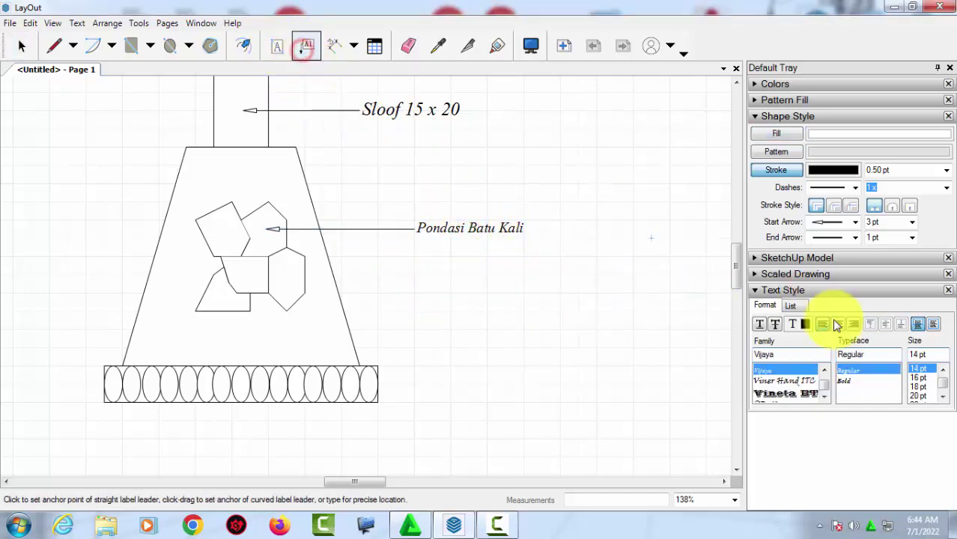
click(921, 387)
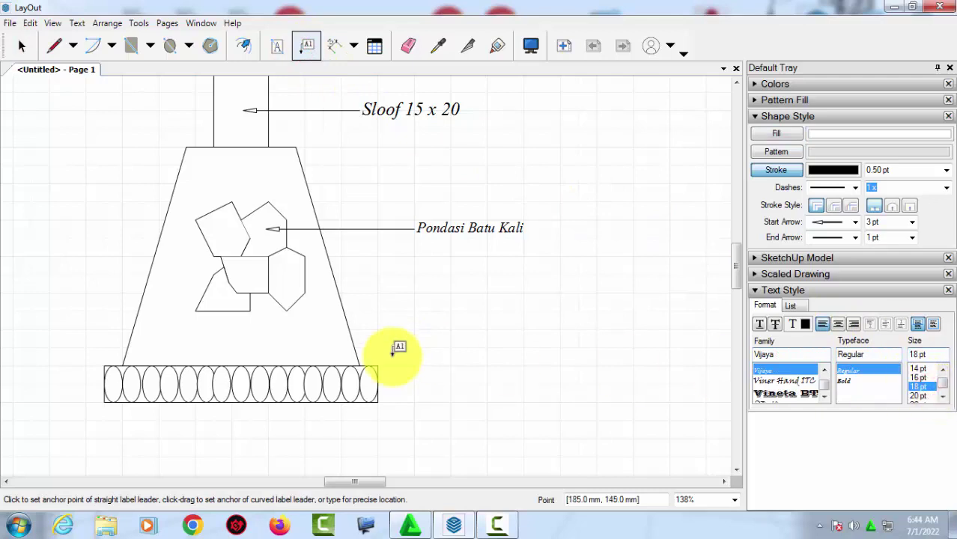
scroll(350, 379, up, 1)
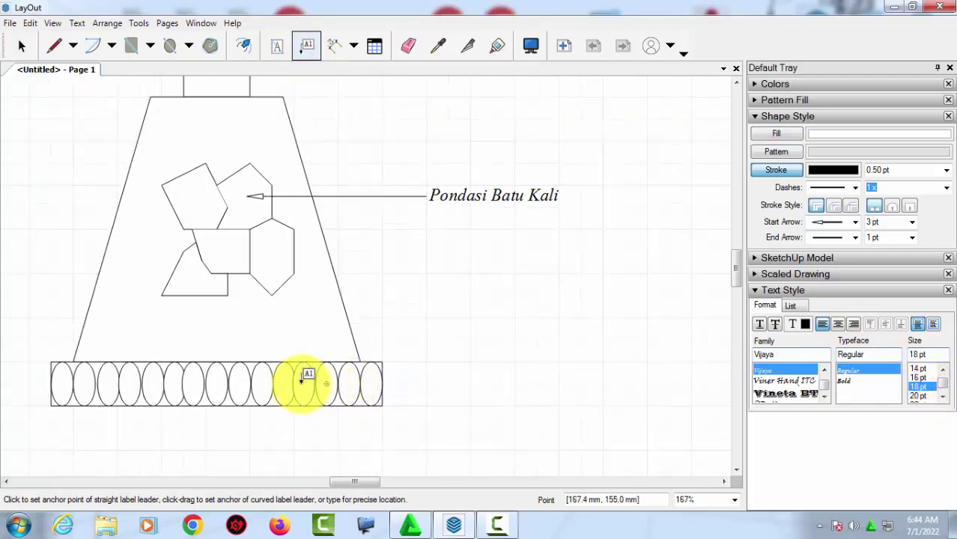
drag(303, 378, 410, 298)
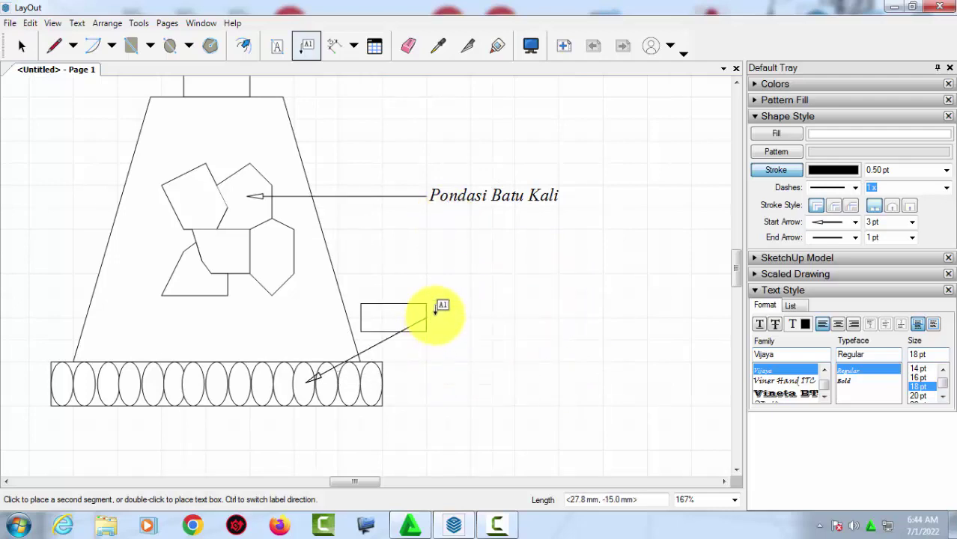
double_click(491, 263)
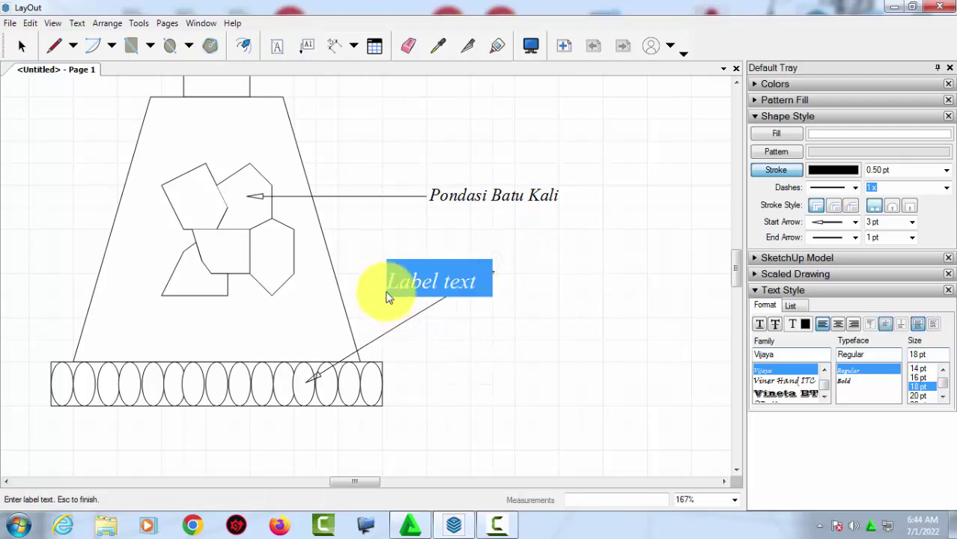
click(463, 314)
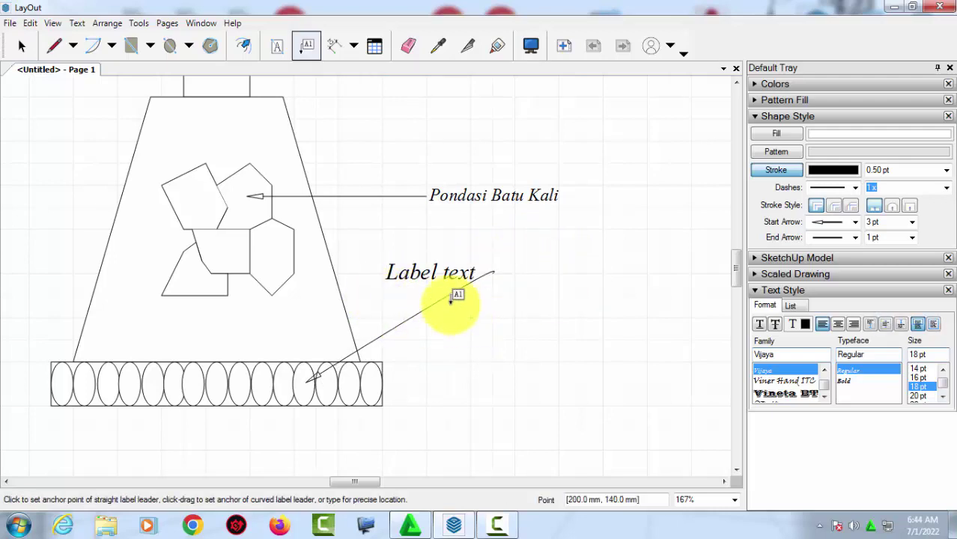
key(ctrl+z)
scroll(352, 374, up, 1)
Step: Attach a straight leader from the ellipse footing row to a label reading 'Batu Kosong' on the right
click(301, 380)
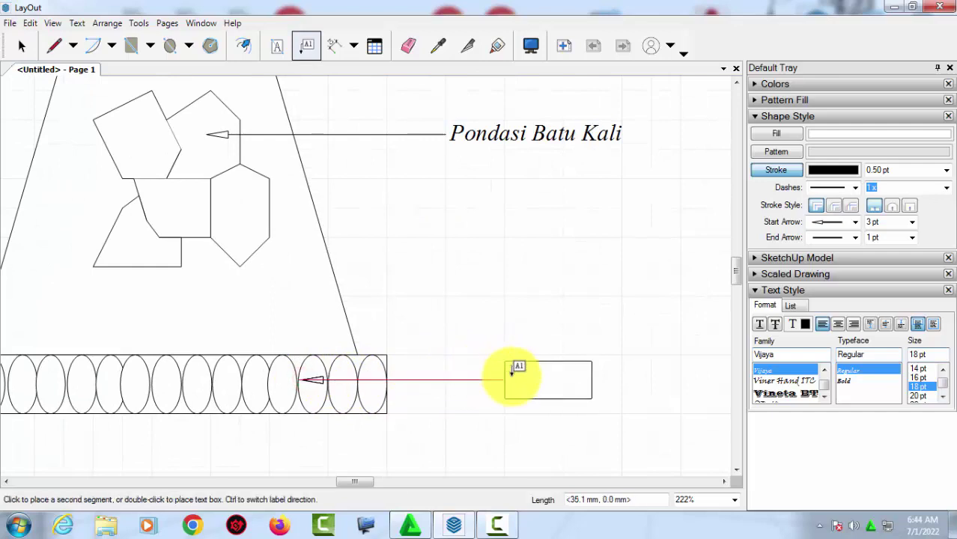
click(474, 373)
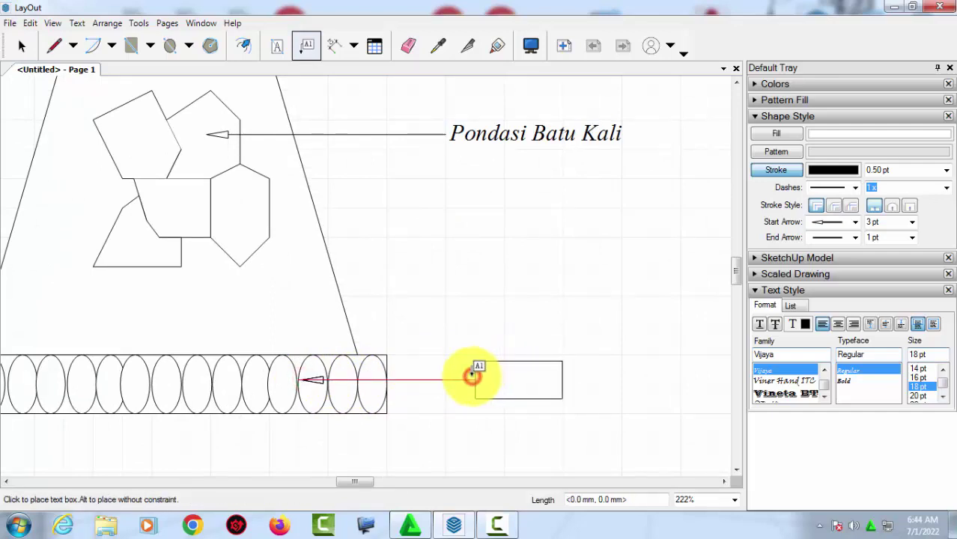
scroll(480, 378, down, 1)
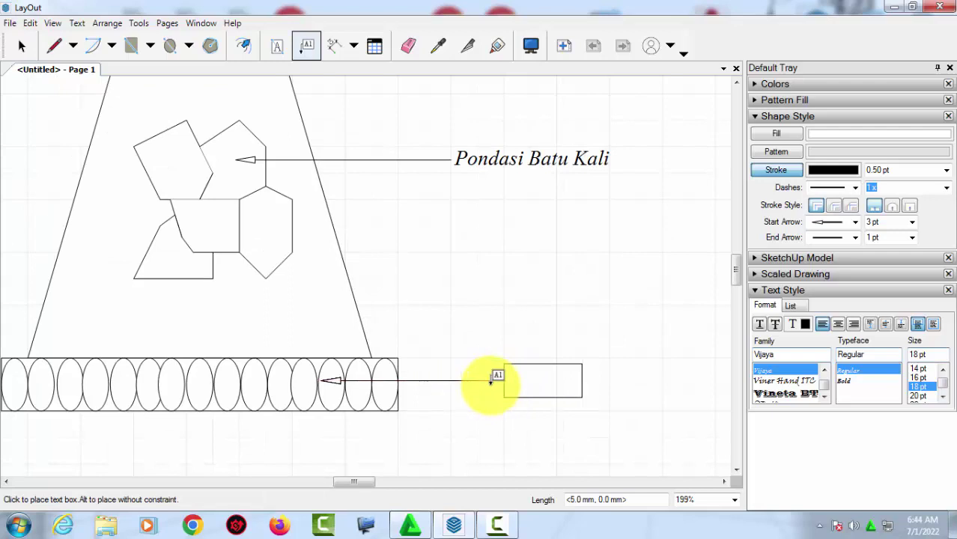
click(479, 378)
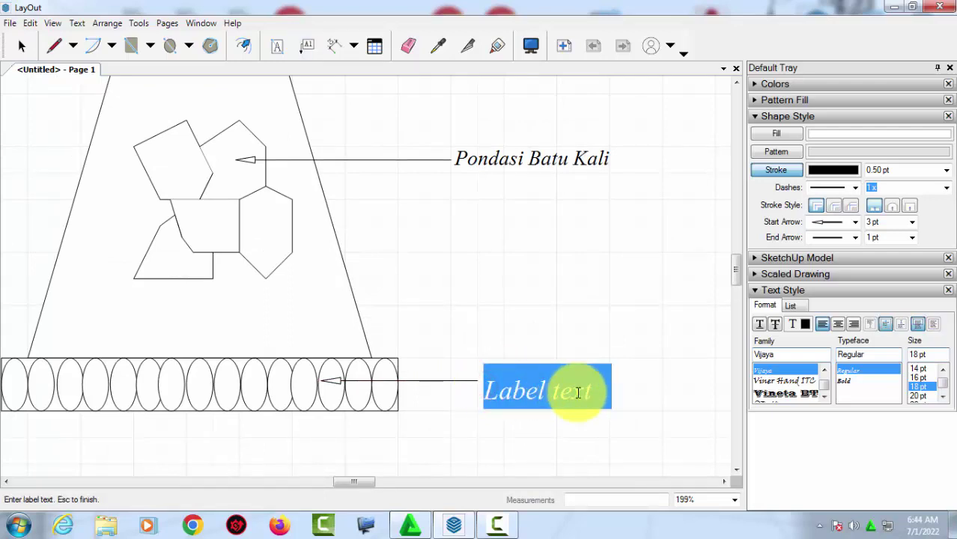
key(BackSpace)
text(Batu Kosong)
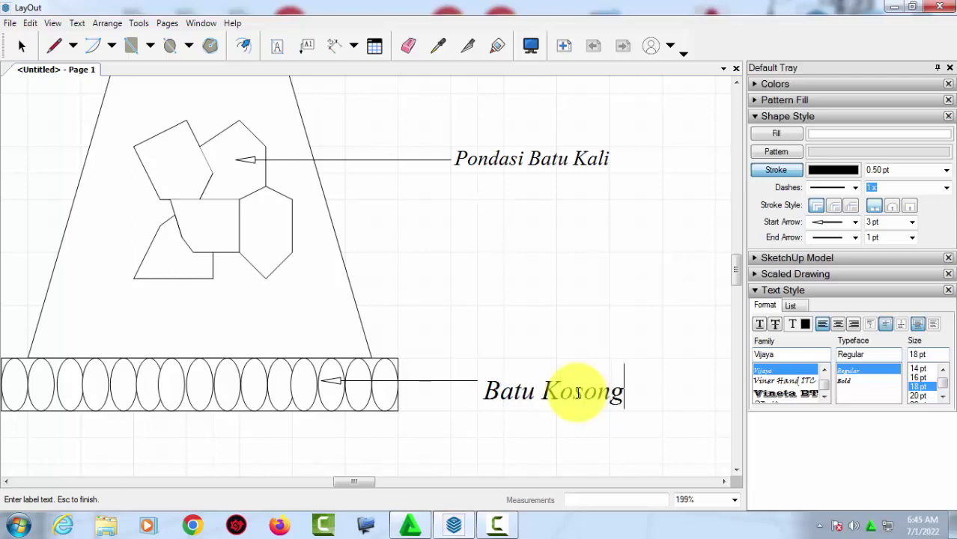
key(Escape)
scroll(498, 310, down, 2)
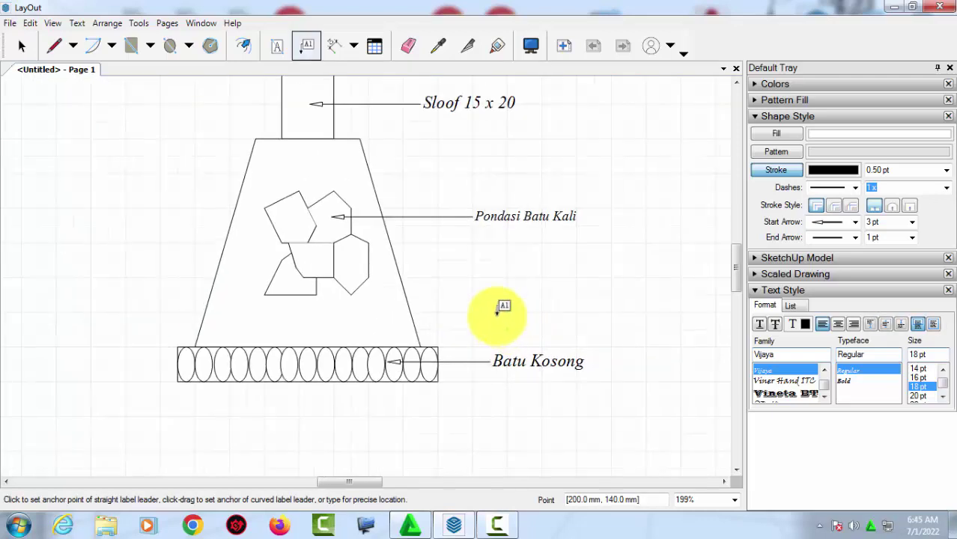
key(space)
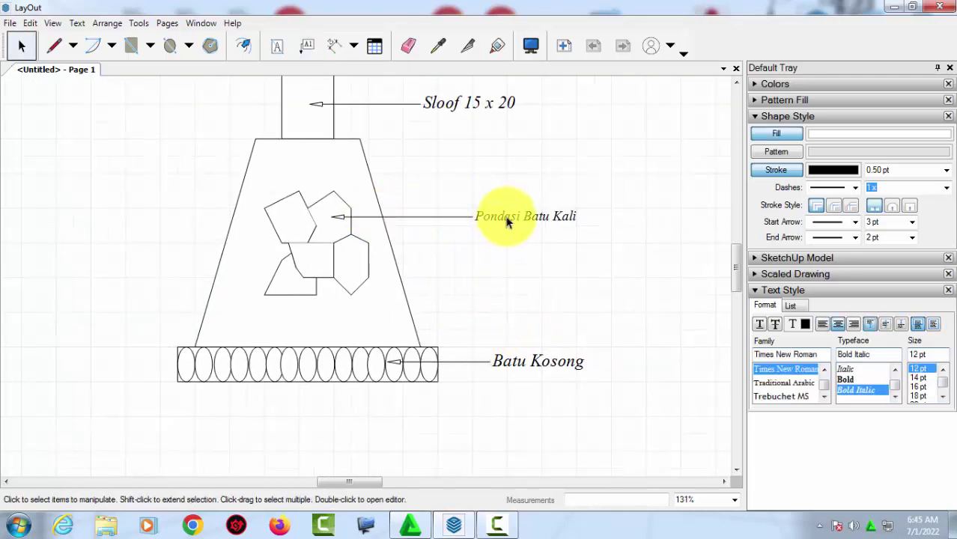
click(506, 219)
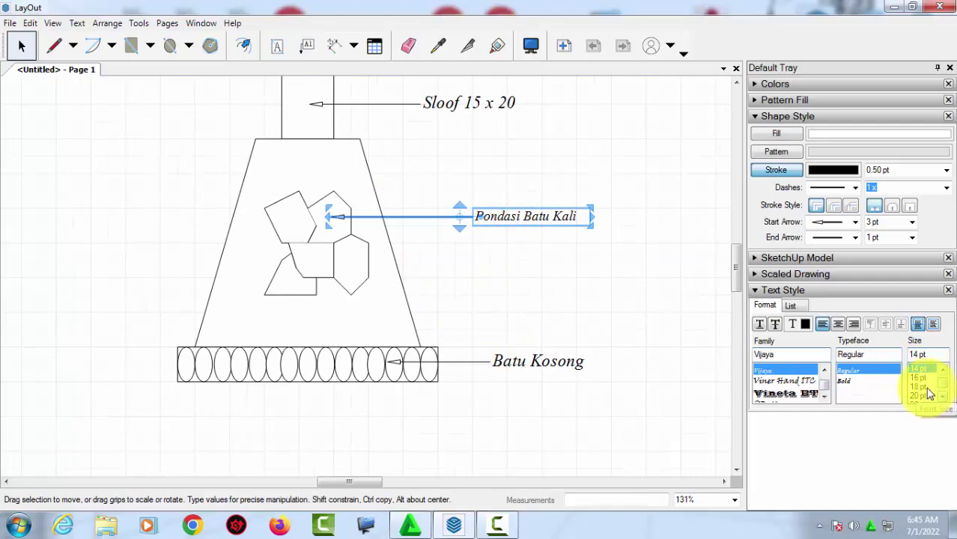
click(544, 299)
scroll(479, 300, down, 2)
mouse_move(421, 300)
middle_down()
mouse_move(384, 324)
mouse_move(385, 343)
mouse_move(392, 314)
middle_up()
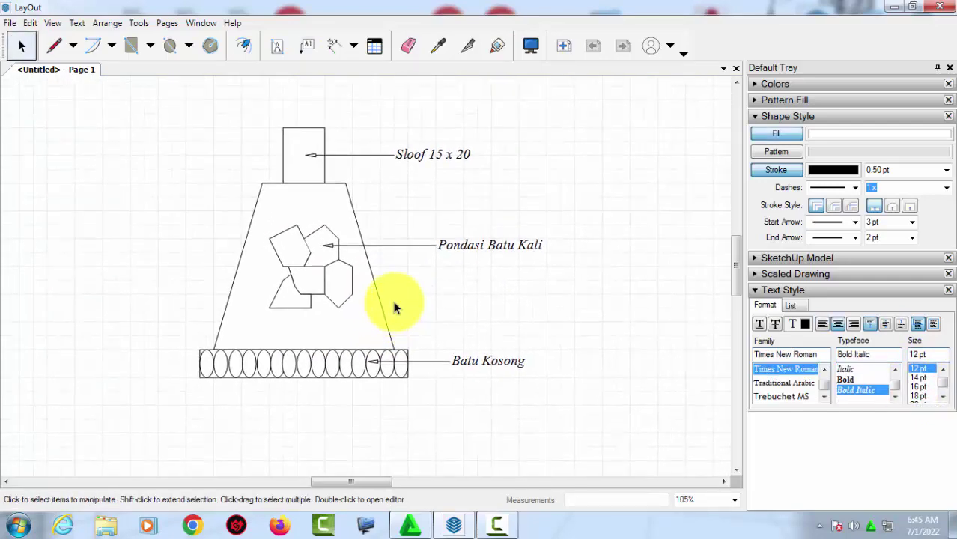
scroll(394, 309, up, 1)
middle_drag(459, 288, 464, 324)
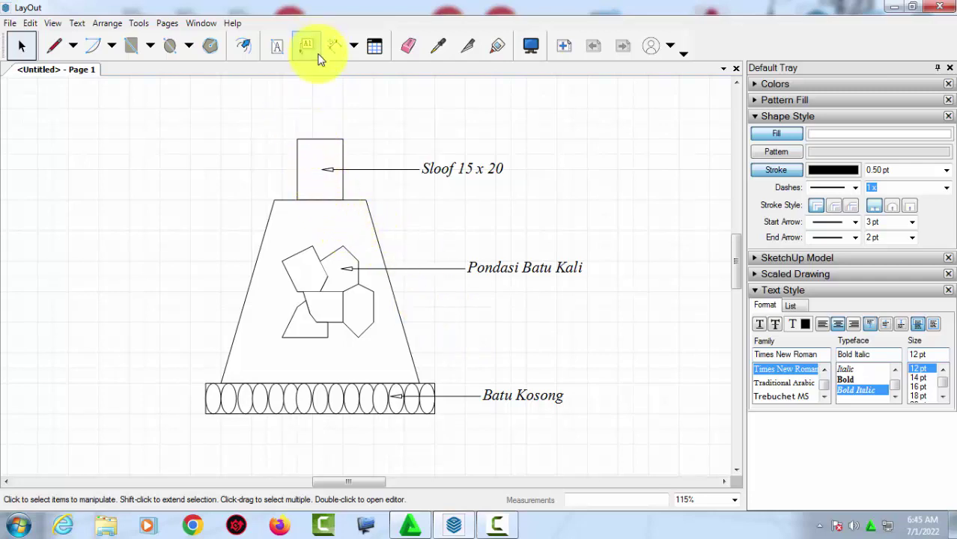
scroll(314, 213, down, 1)
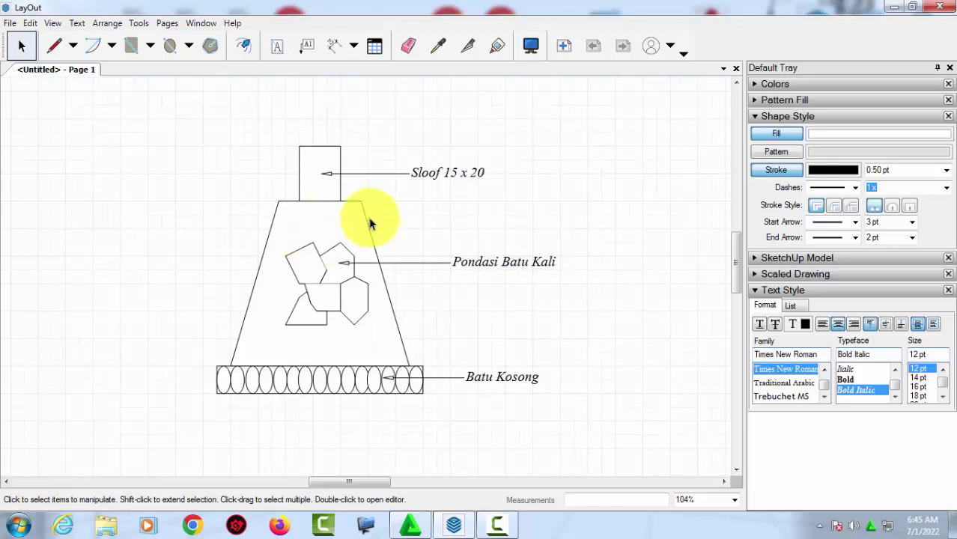
scroll(279, 289, up, 1)
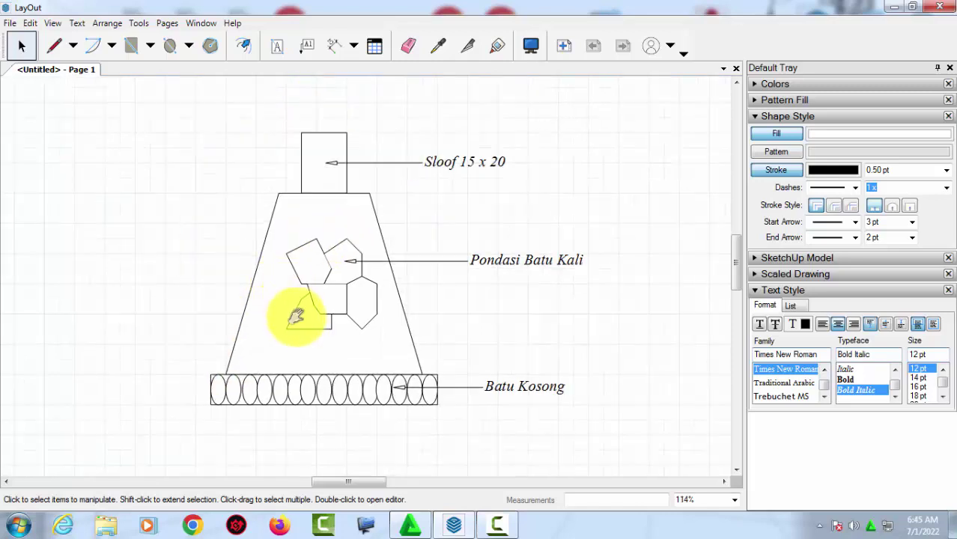
middle_drag(295, 315, 302, 330)
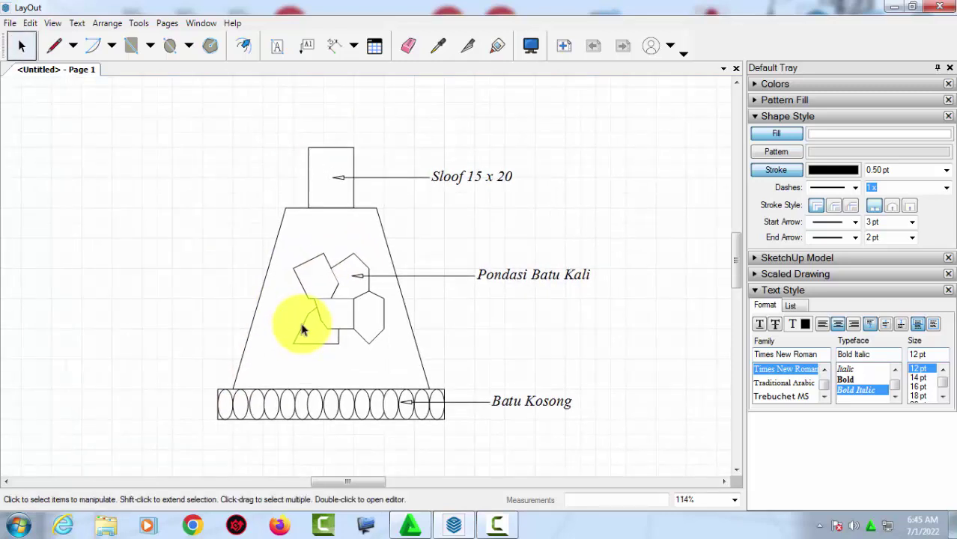